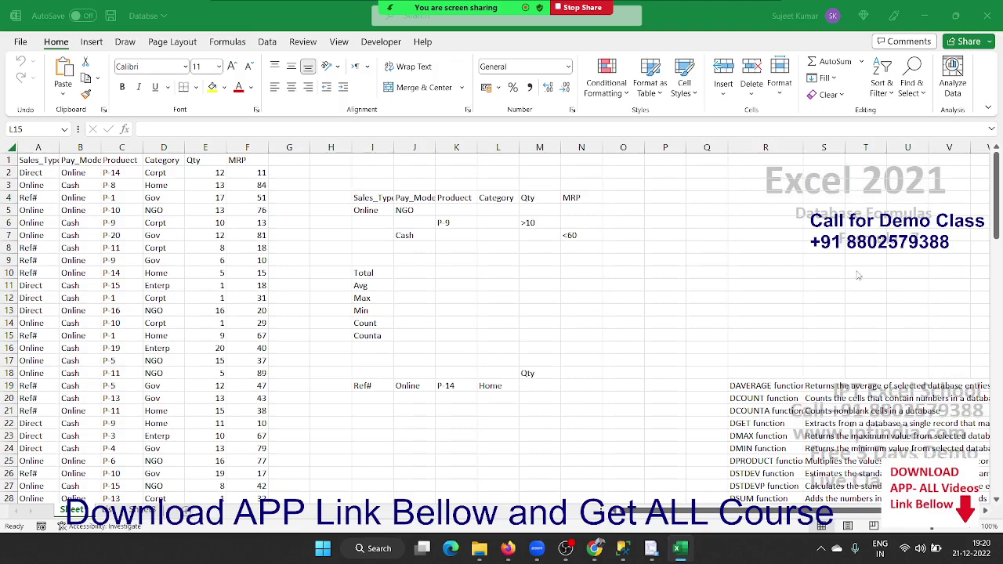
# - Scroll through the sales table, then select columns A to E to show the database
pyautogui.scroll(-3, 858, 275)
pyautogui.scroll(-2, 858, 276)
pyautogui.scroll(-4, 858, 277)
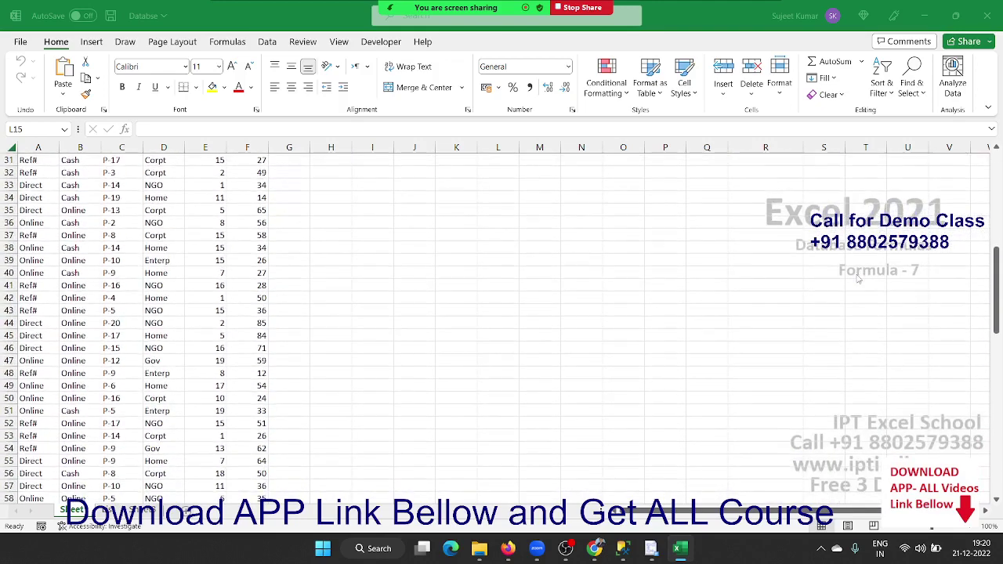
pyautogui.scroll(-2, 858, 278)
pyautogui.scroll(1, 858, 280)
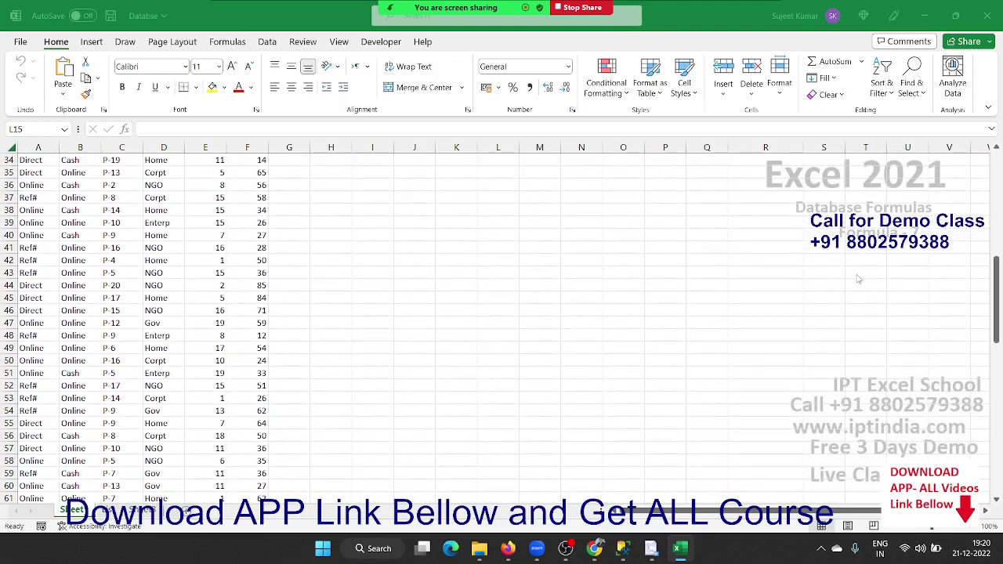
pyautogui.scroll(7, 858, 279)
pyautogui.scroll(3, 857, 279)
pyautogui.scroll(1, 857, 278)
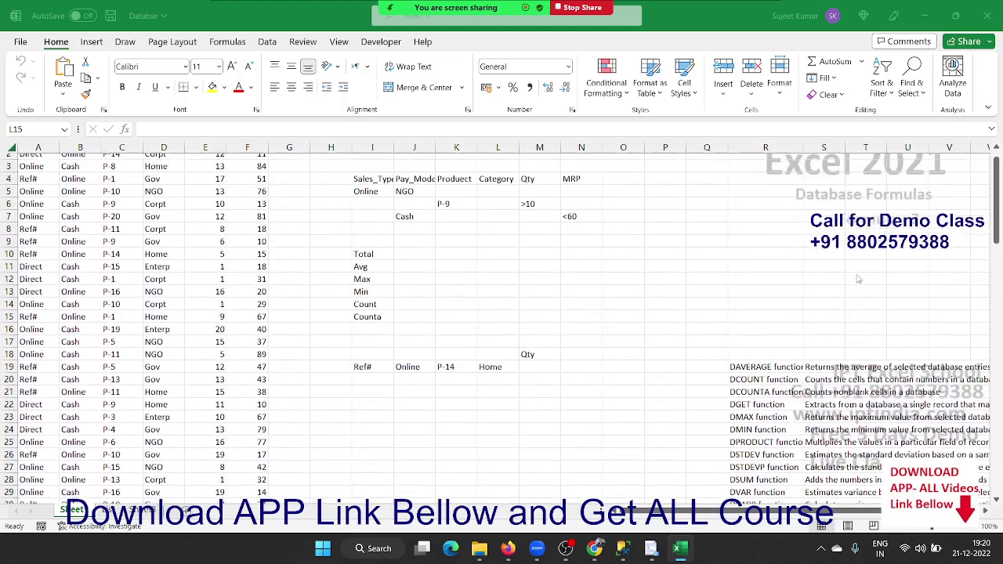
pyautogui.scroll(1, 856, 278)
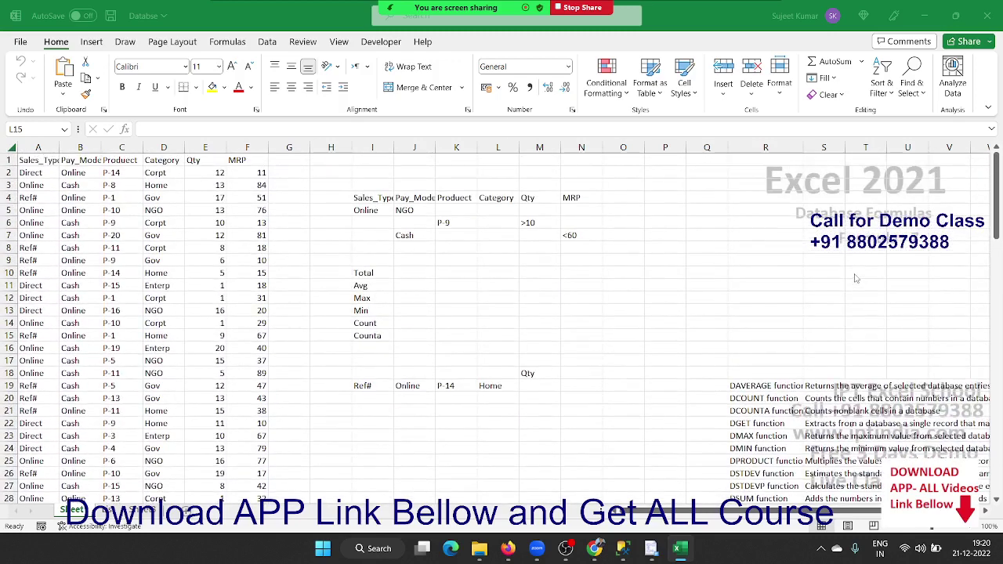
pyautogui.click(423, 260)
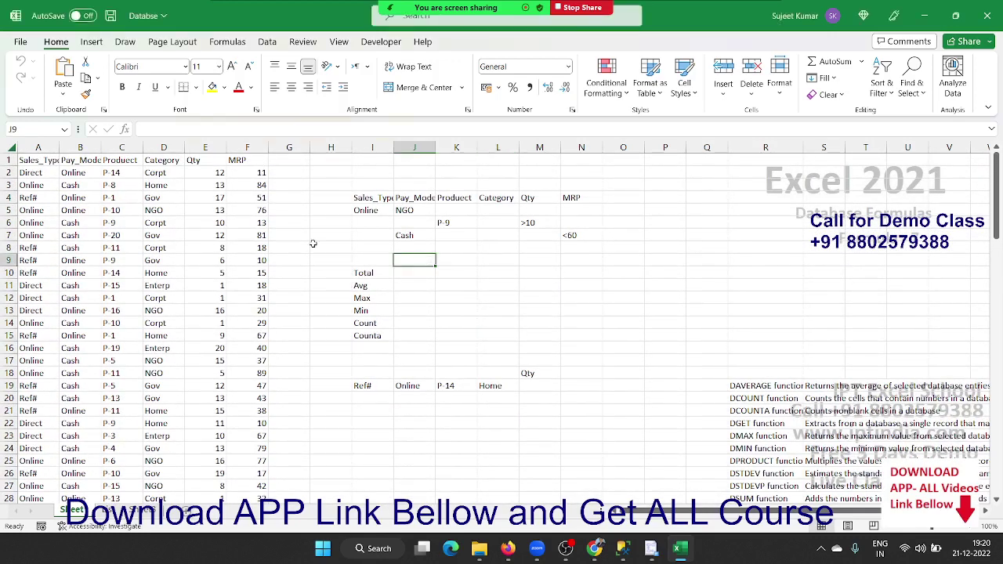
pyautogui.moveTo(38, 148); pyautogui.dragTo(223, 150)
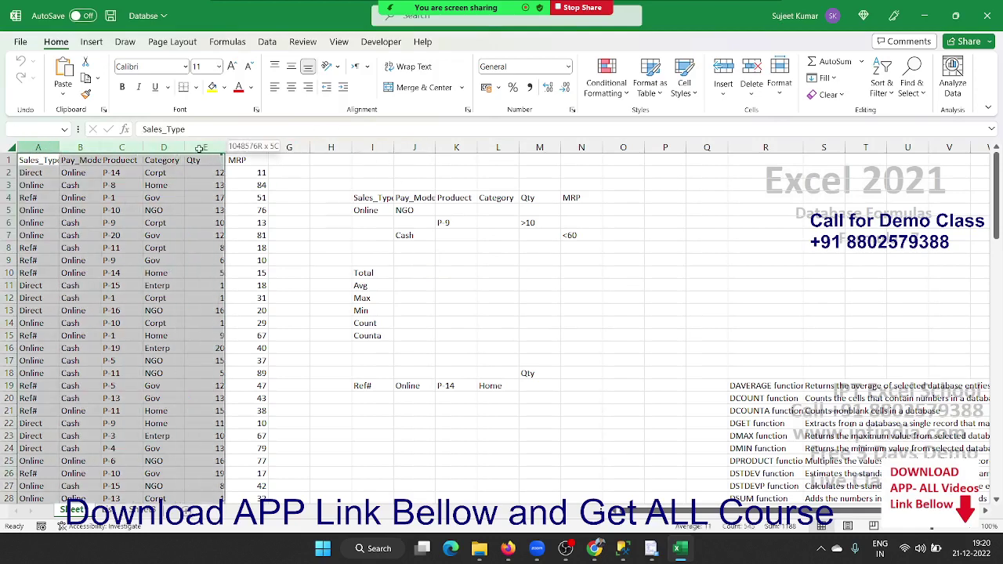
# - Widen column I so the Sales_Type criteria header is fully readable
pyautogui.click(397, 259)
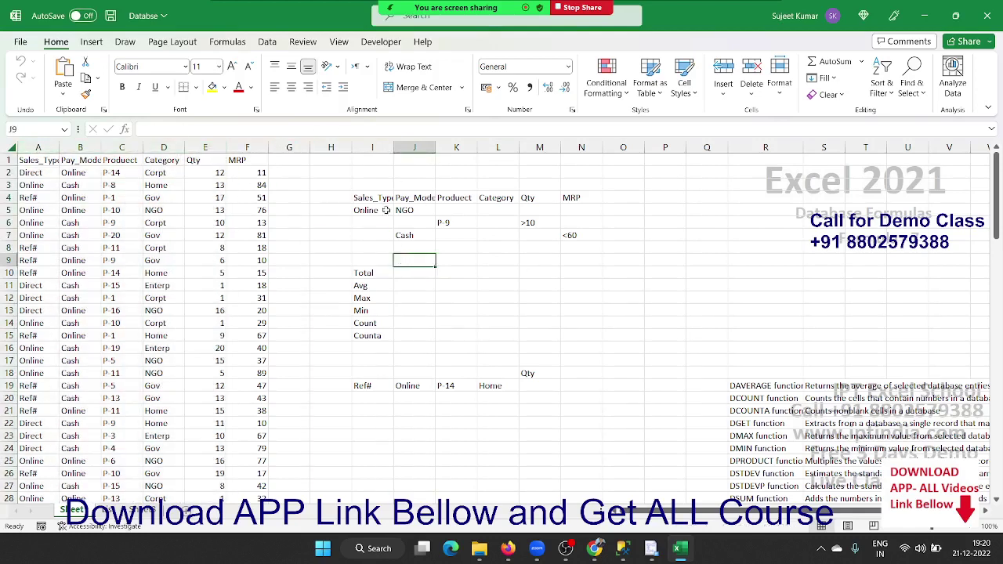
pyautogui.click(384, 210)
pyautogui.moveTo(393, 148); pyautogui.dragTo(399, 148)
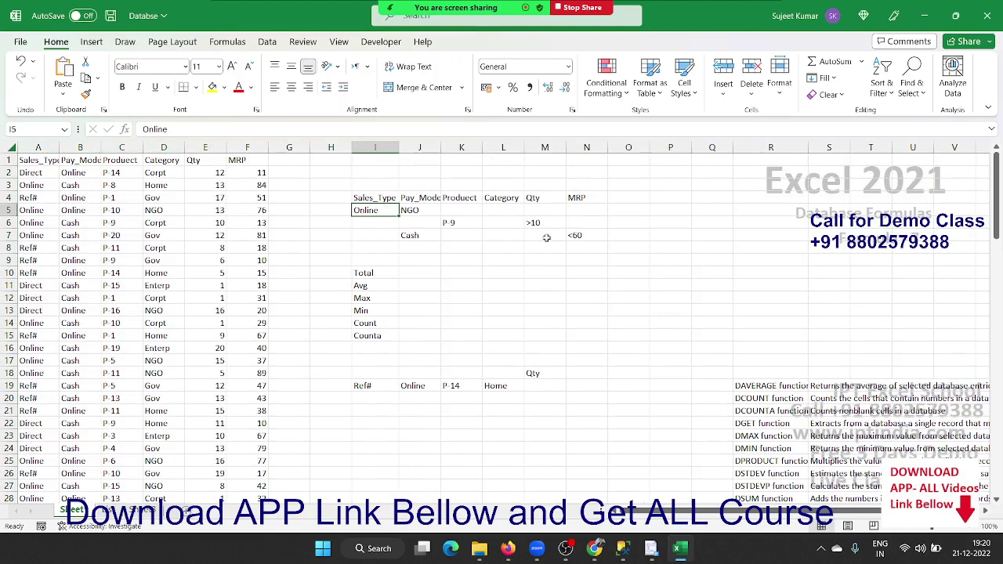
pyautogui.click(410, 272)
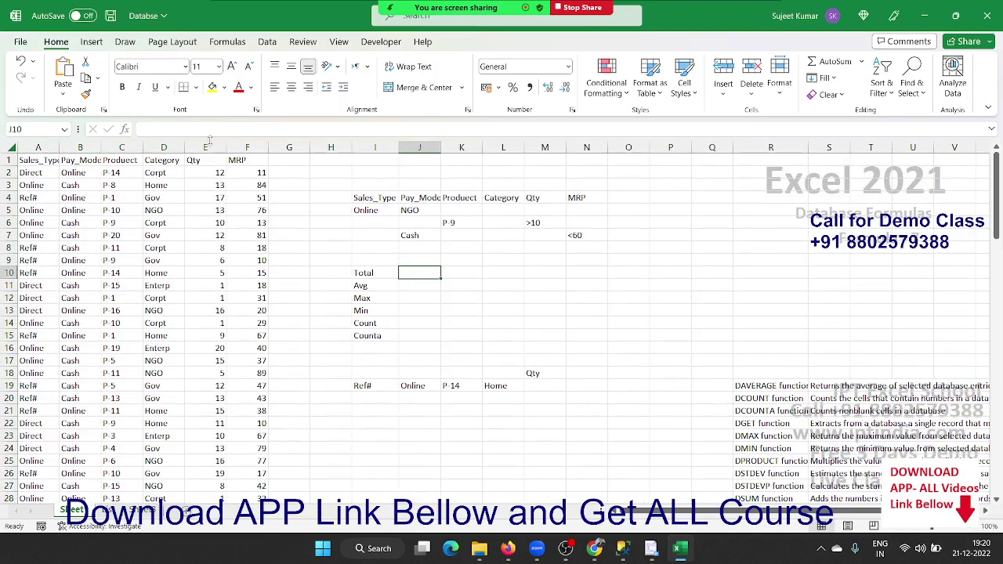
# - Review the criteria block (Online, NGO, P-9, >10, Cash, <60) and return to Total cell J10
pyautogui.moveTo(375, 198)
pyautogui.mouseDown()
pyautogui.moveTo(486, 203)
pyautogui.moveTo(576, 235)
pyautogui.mouseUp()
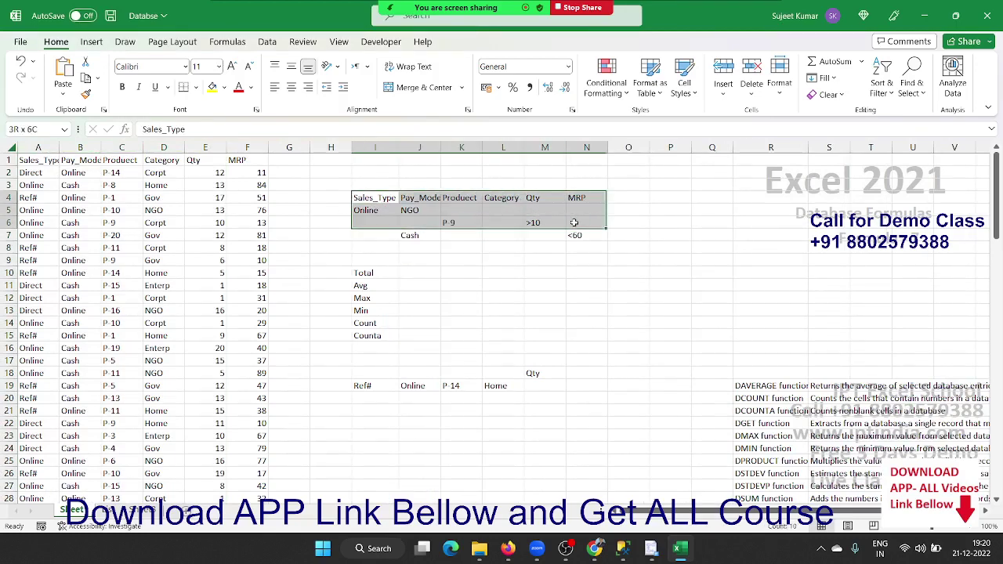
pyautogui.click(588, 272)
pyautogui.click(624, 213)
pyautogui.click(624, 228)
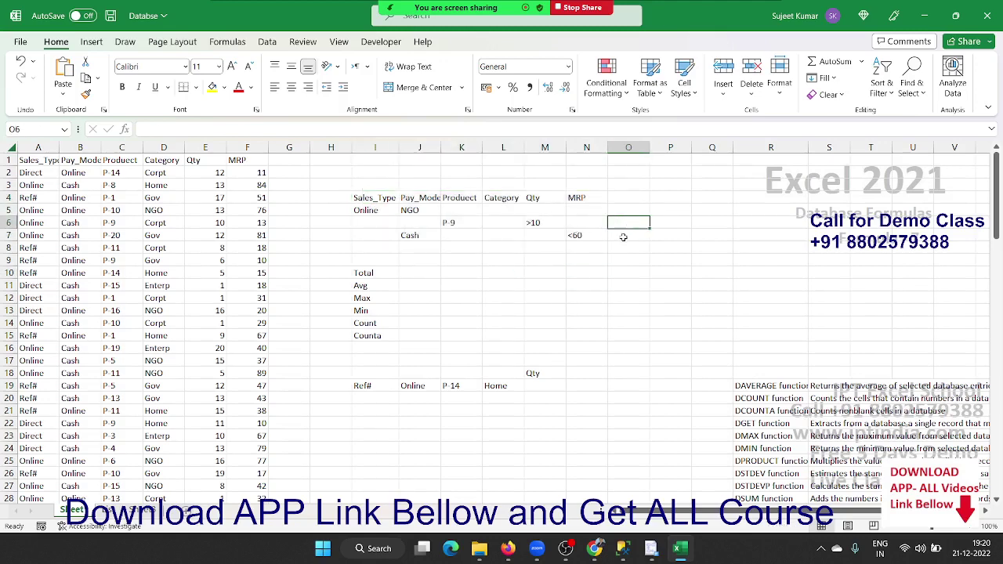
pyautogui.click(623, 237)
pyautogui.click(494, 212)
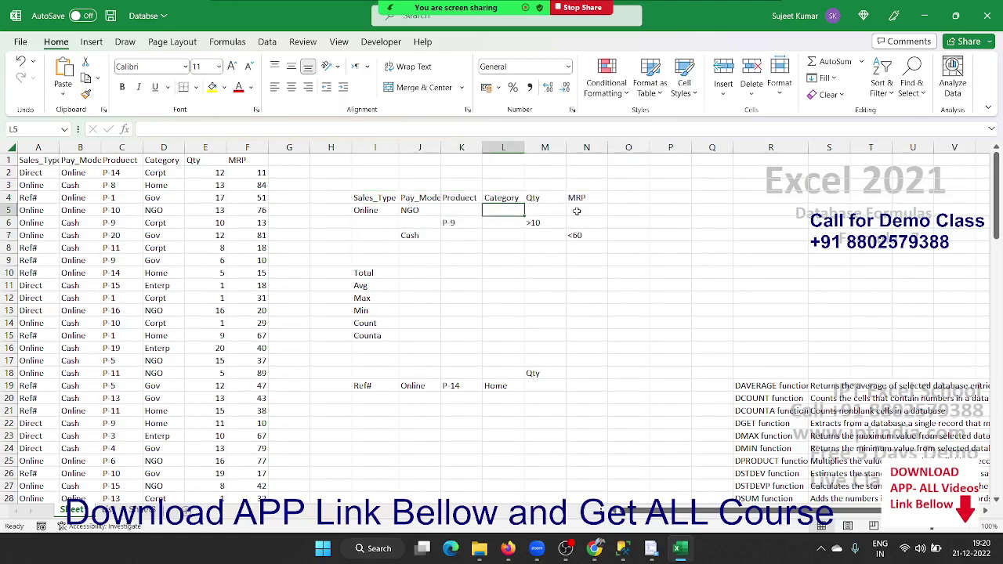
pyautogui.click(602, 211)
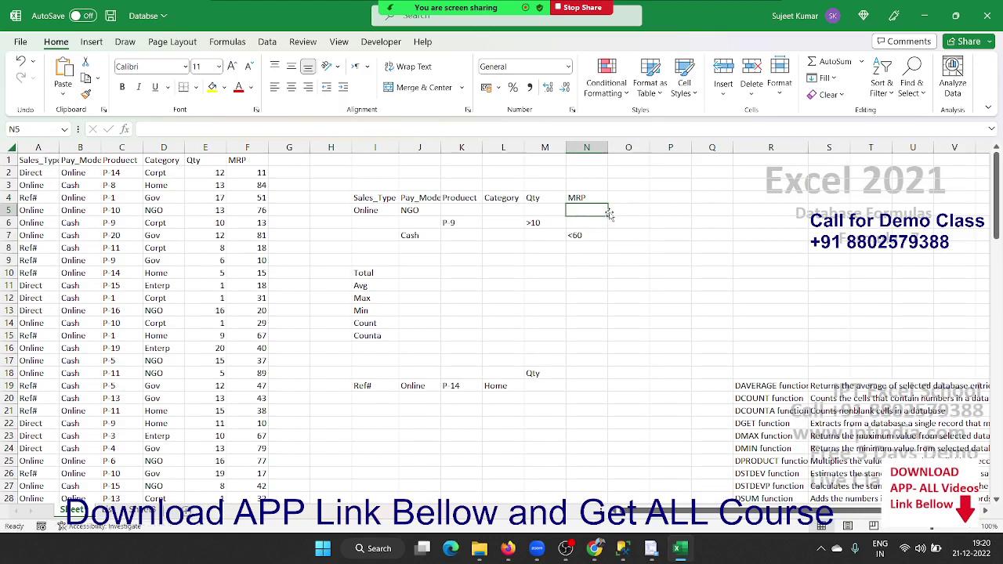
pyautogui.click(415, 295)
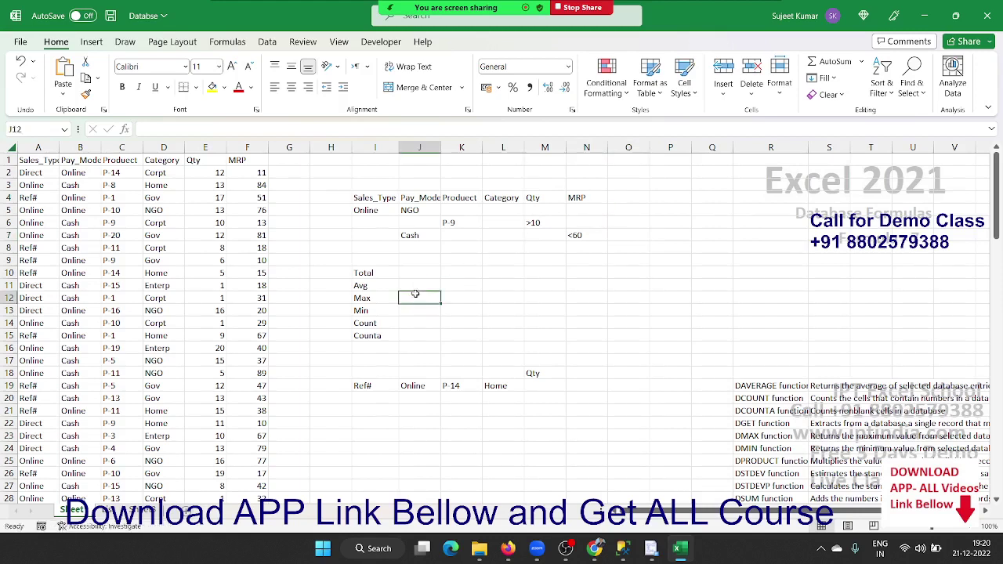
pyautogui.click(404, 273)
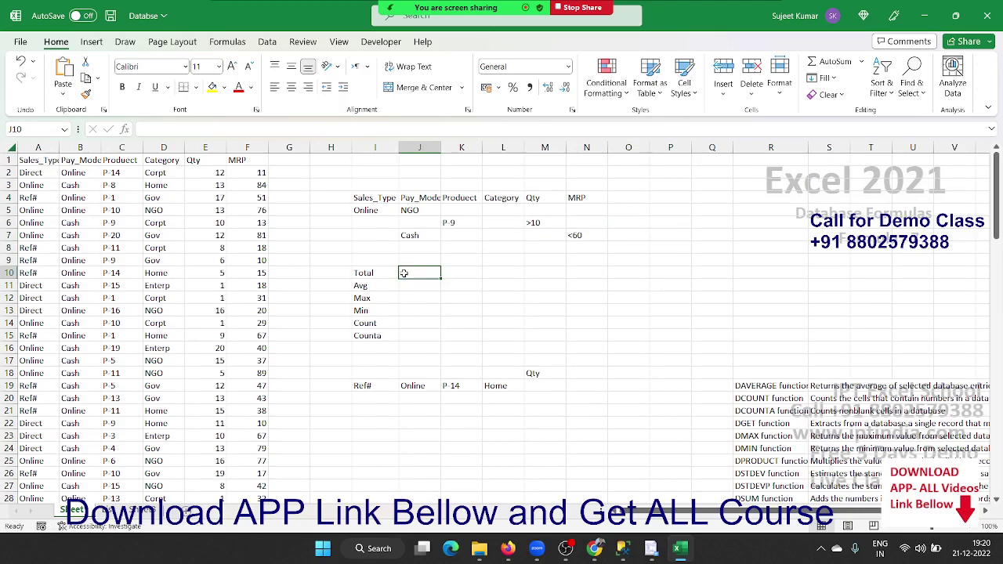
# - Enter =DSUM(A1:F109,E1,I4:N7) in J10, totalling matching Qty as 470
pyautogui.write('=ds')
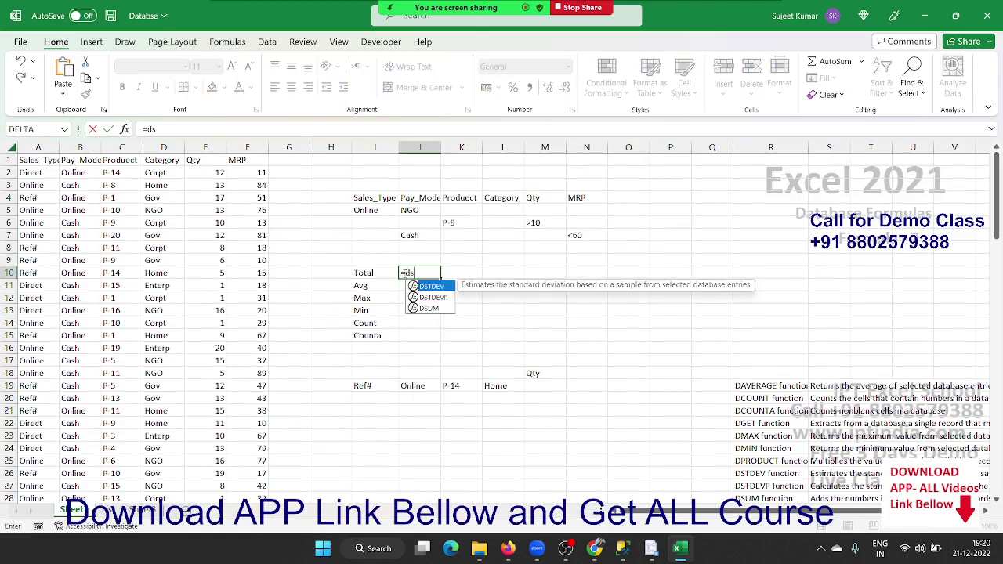
pyautogui.write('u')
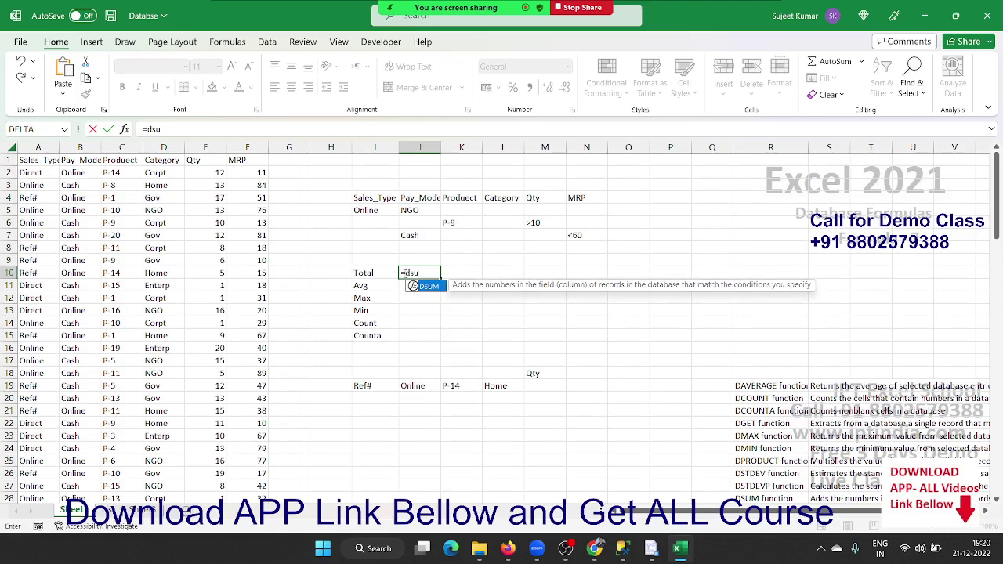
pyautogui.press('Tab')
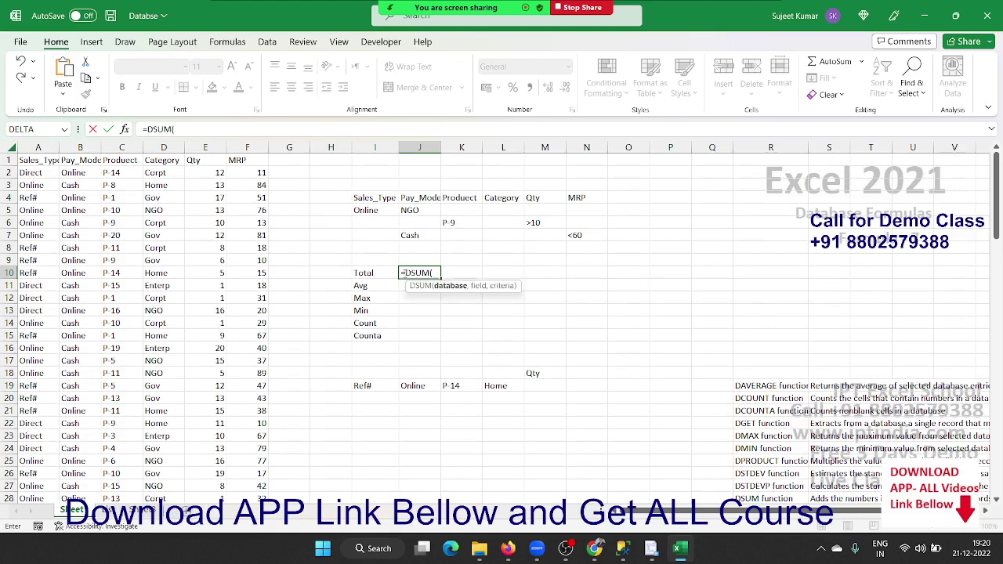
pyautogui.click(41, 160)
pyautogui.hotkey('ctrl', 'shift', 'Right')
pyautogui.hotkey('ctrl', 'shift', 'Down')
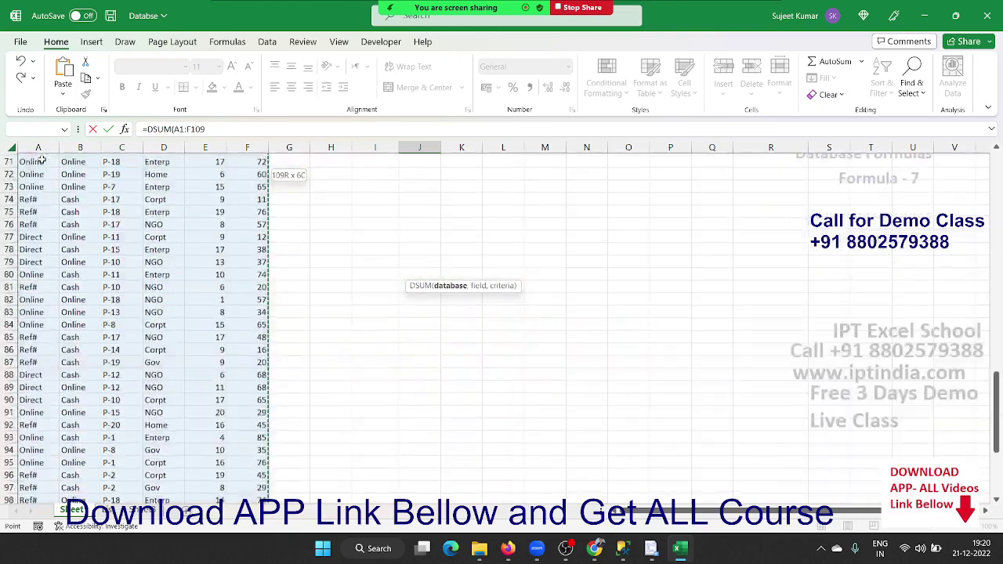
pyautogui.write(',')
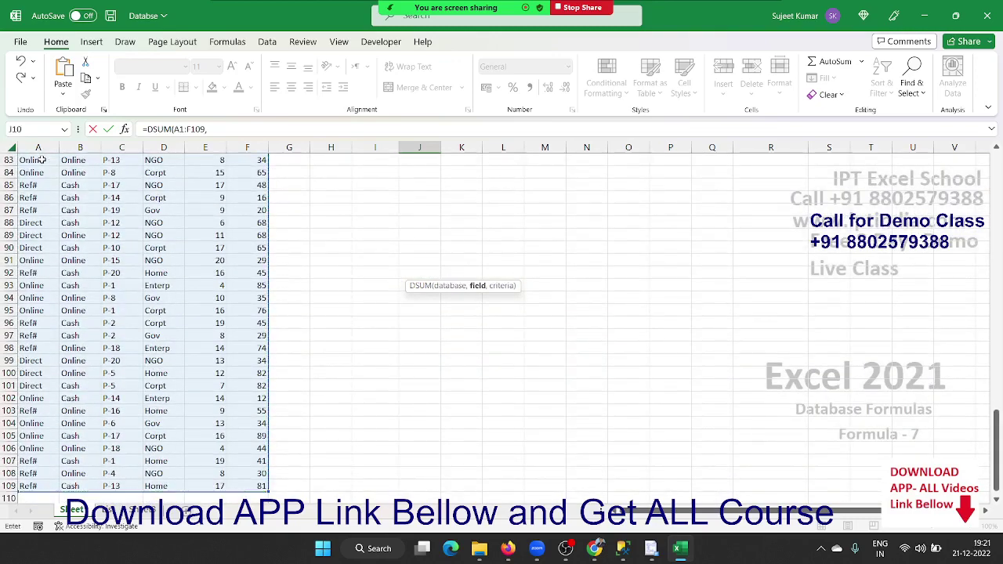
pyautogui.press('Up')
pyautogui.press('Up')
pyautogui.press('Up')
pyautogui.press('Up')
pyautogui.press('Up')
pyautogui.press('Up')
pyautogui.press('Up')
pyautogui.press('Left')
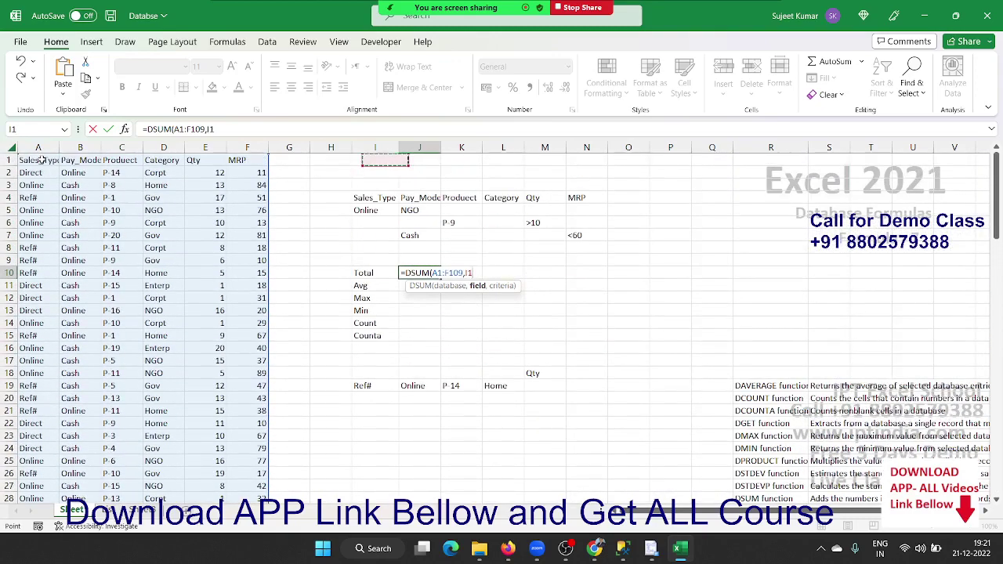
pyautogui.press('Left')
pyautogui.press('Left')
pyautogui.press('Left')
pyautogui.press('Left')
pyautogui.write(',')
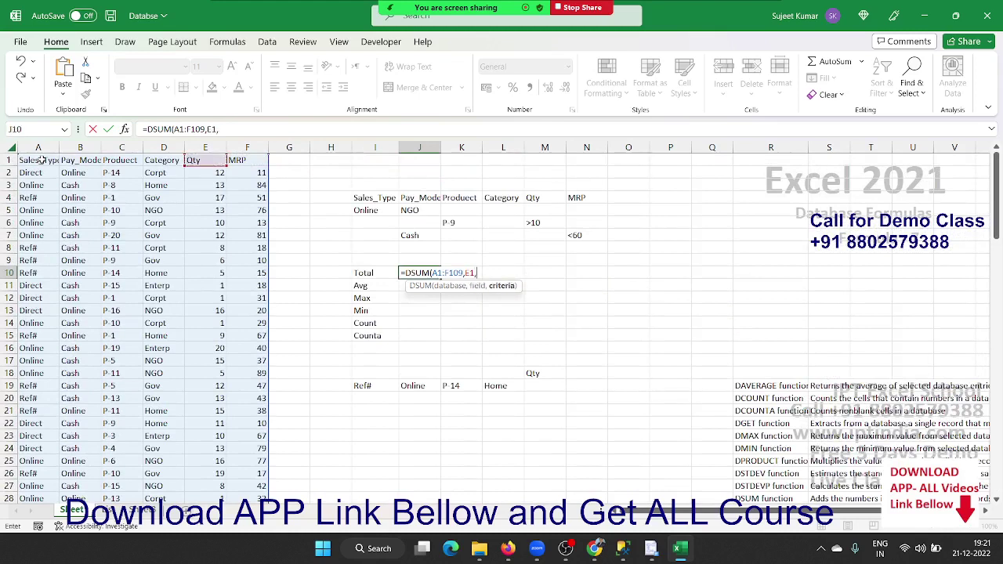
pyautogui.moveTo(365, 199); pyautogui.dragTo(597, 236)
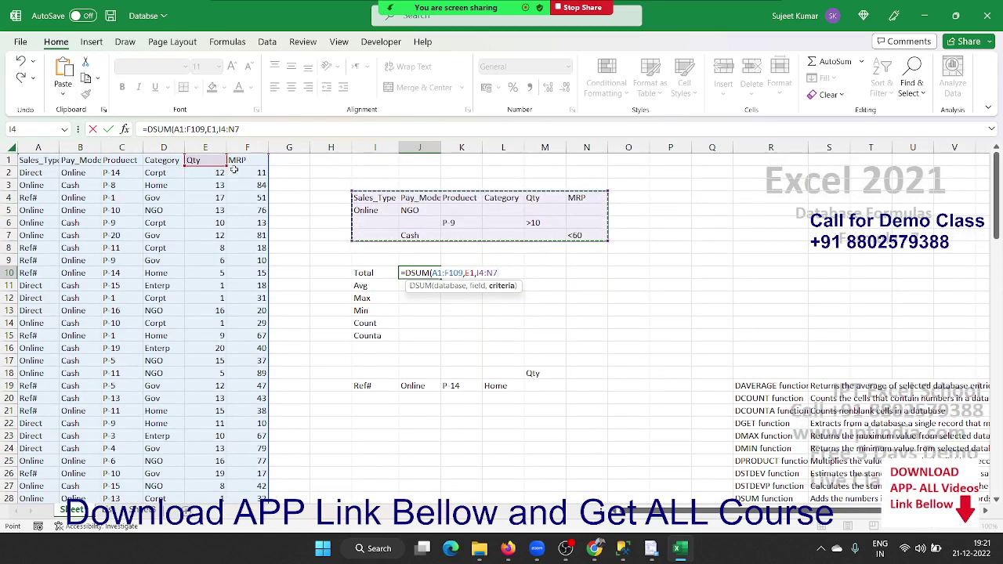
pyautogui.press('Return')
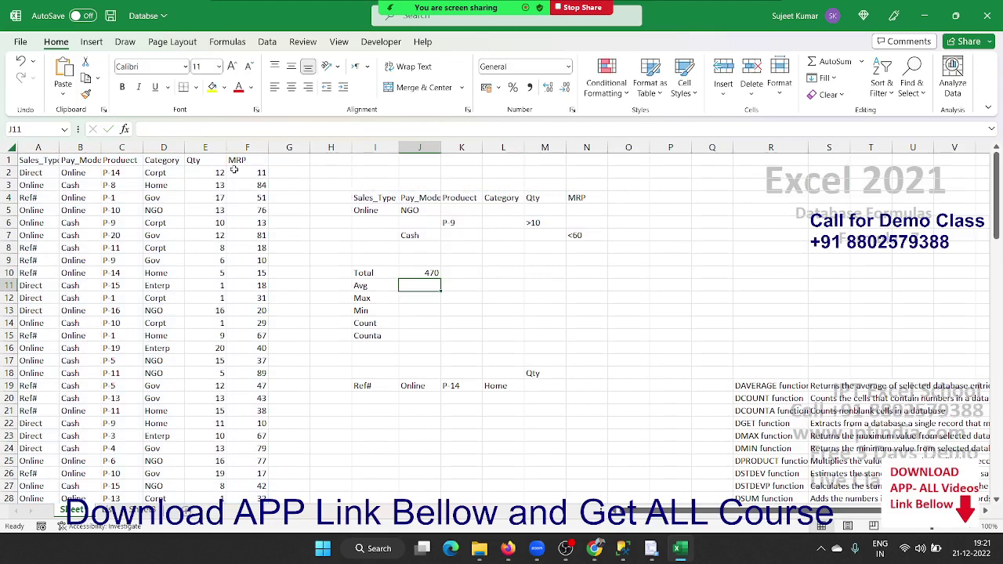
# - Review the criteria values and the DSUM formula in J10, then select the Avg cell J11
pyautogui.moveTo(403, 195); pyautogui.dragTo(563, 229)
pyautogui.click(424, 279)
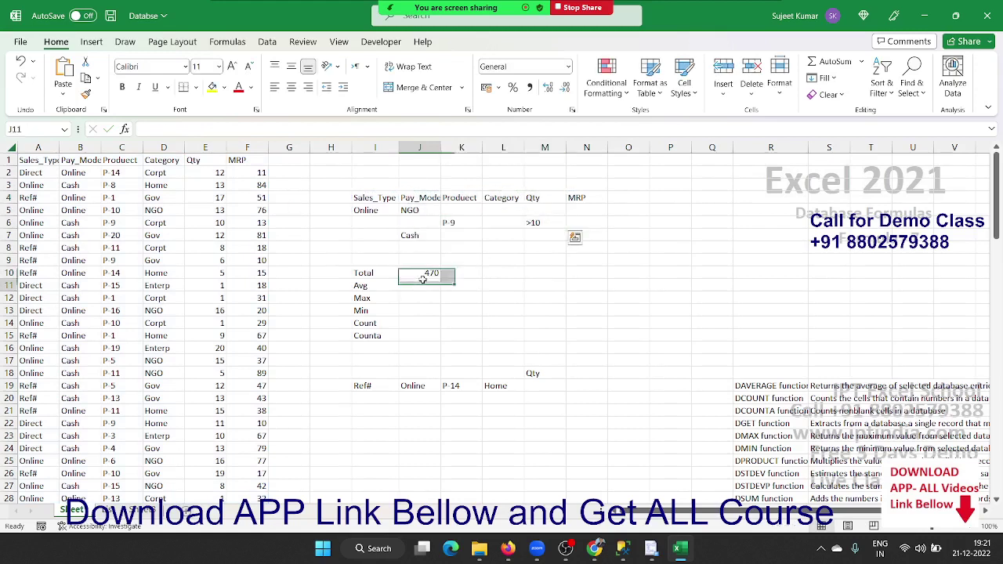
pyautogui.click(424, 276)
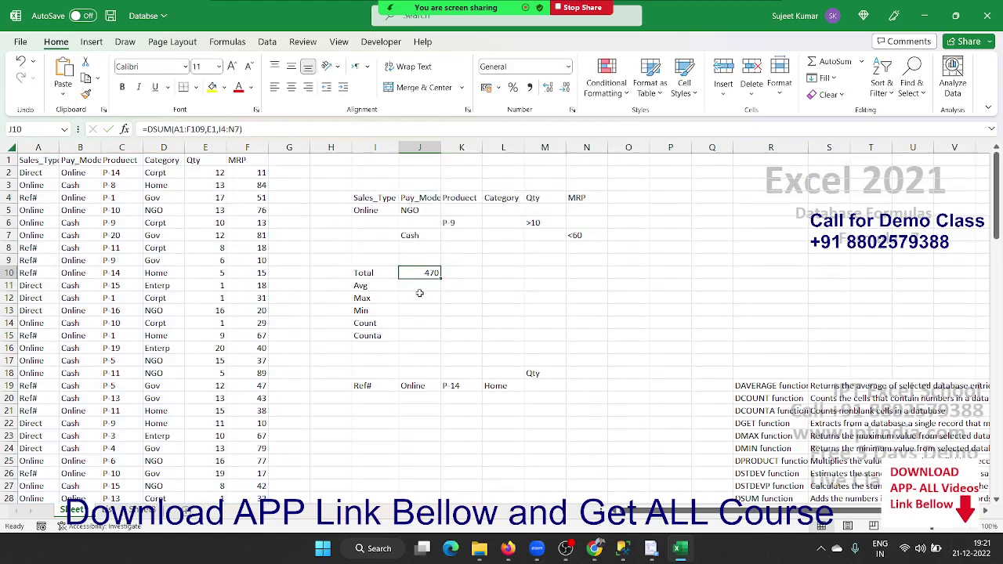
pyautogui.click(418, 290)
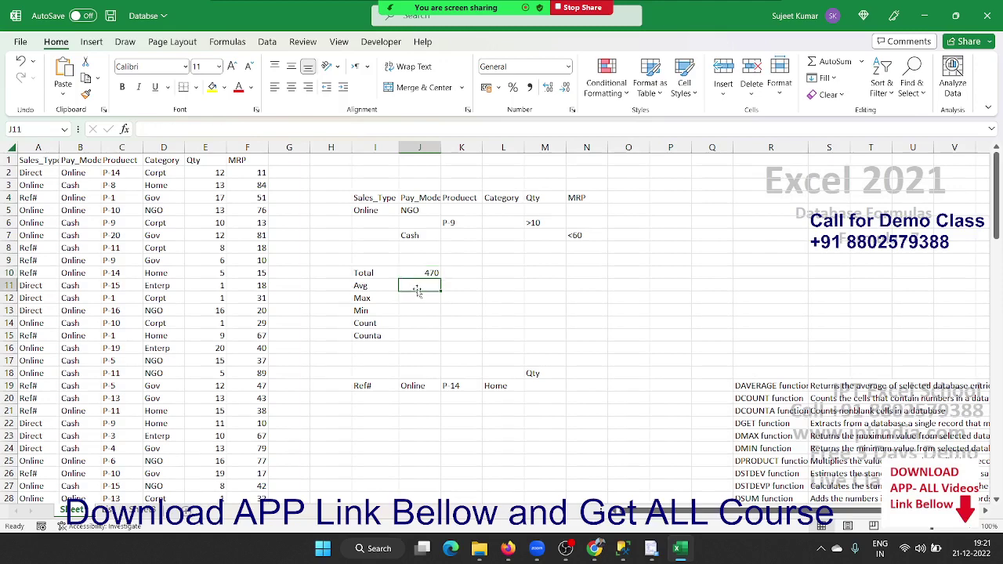
# - Enter =DAVERAGE(A1:F109,"Qty",I4:N7) in J11, returning 11.19048
pyautogui.write('=da')
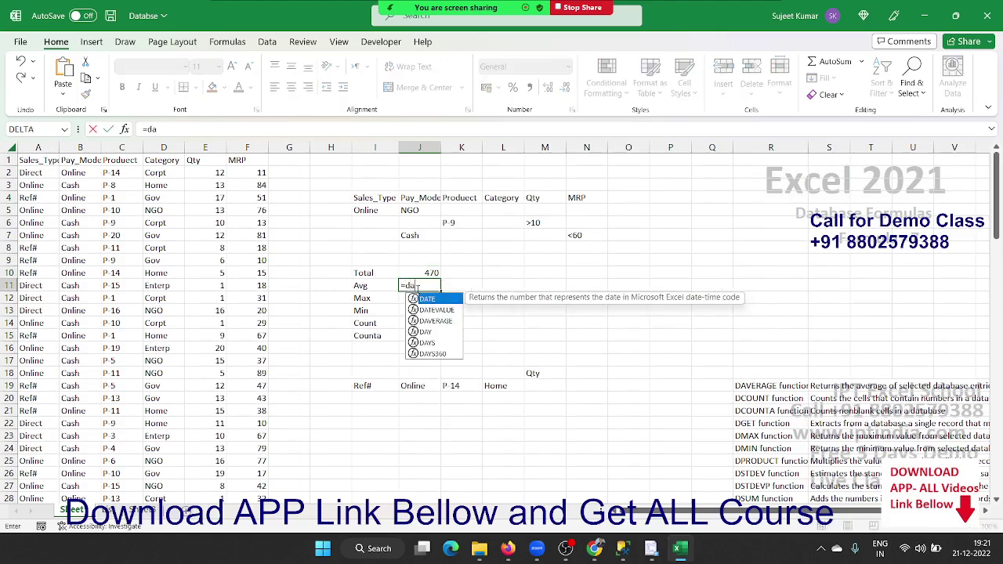
pyautogui.press('Down')
pyautogui.press('Down')
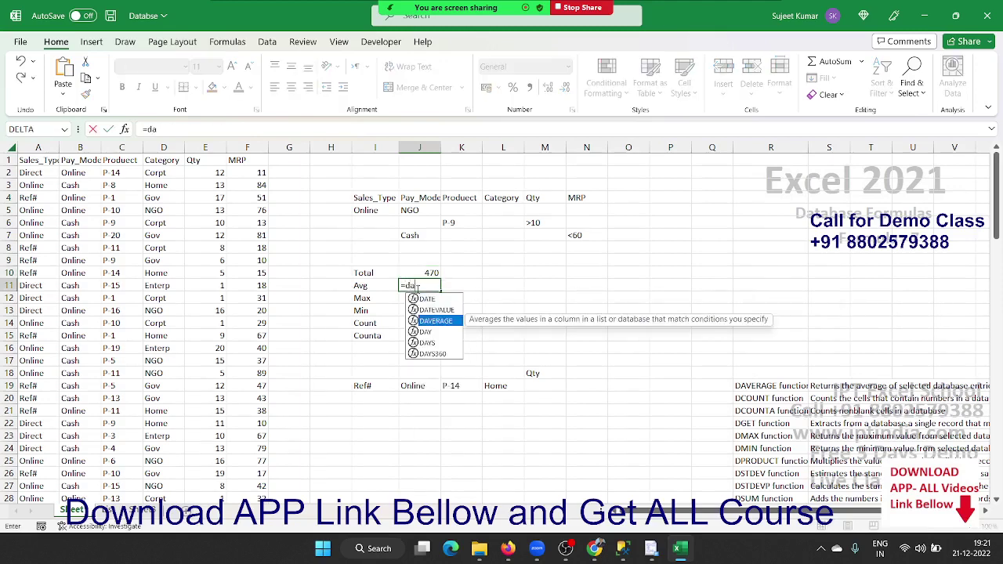
pyautogui.press('Tab')
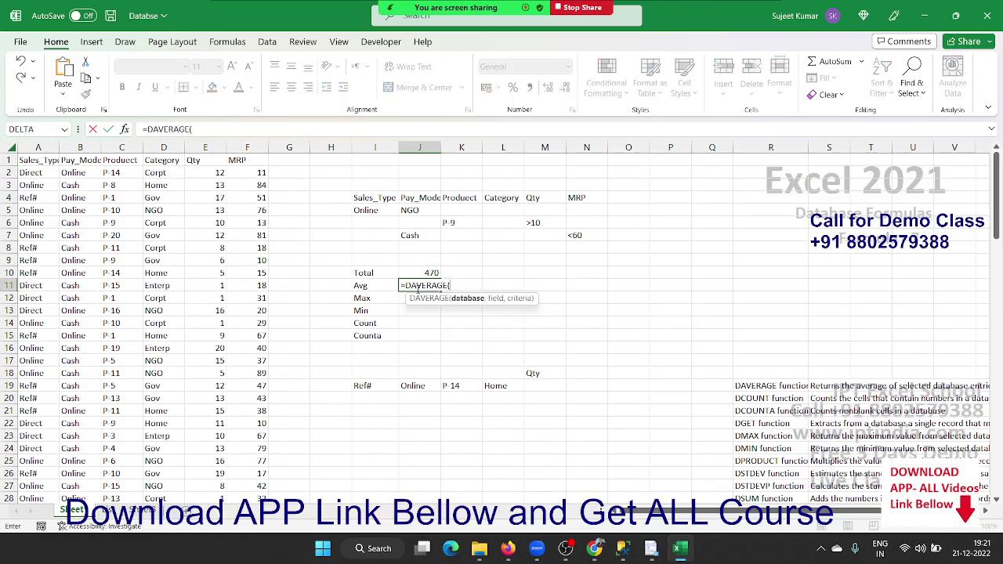
pyautogui.press('Left')
pyautogui.press('Left')
pyautogui.press('Left')
pyautogui.press('Left')
pyautogui.press('Left')
pyautogui.hotkey('ctrl', 'Up')
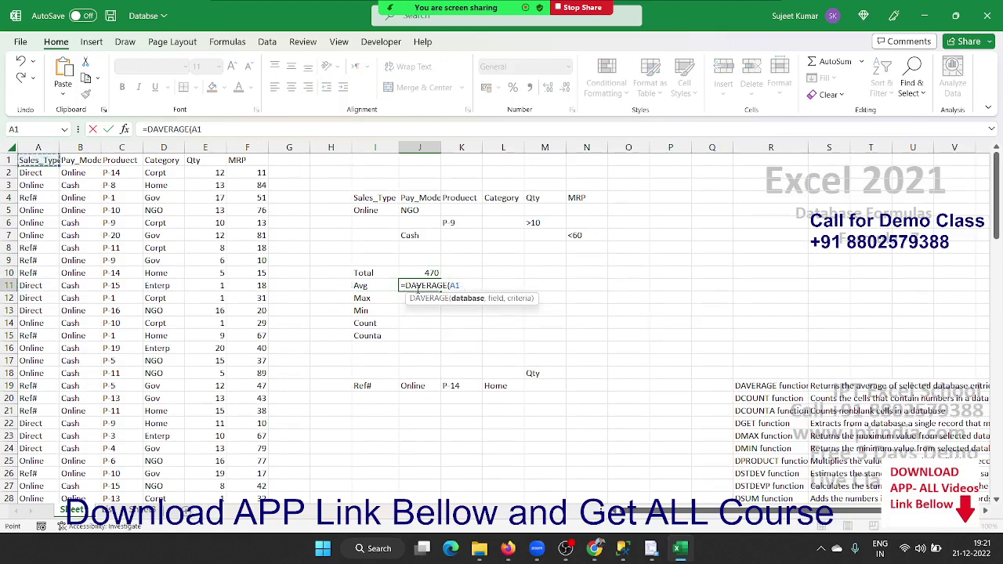
pyautogui.hotkey('ctrl', 'shift', 'Right')
pyautogui.hotkey('ctrl', 'shift', 'Down')
pyautogui.write(':F109,"Qty')
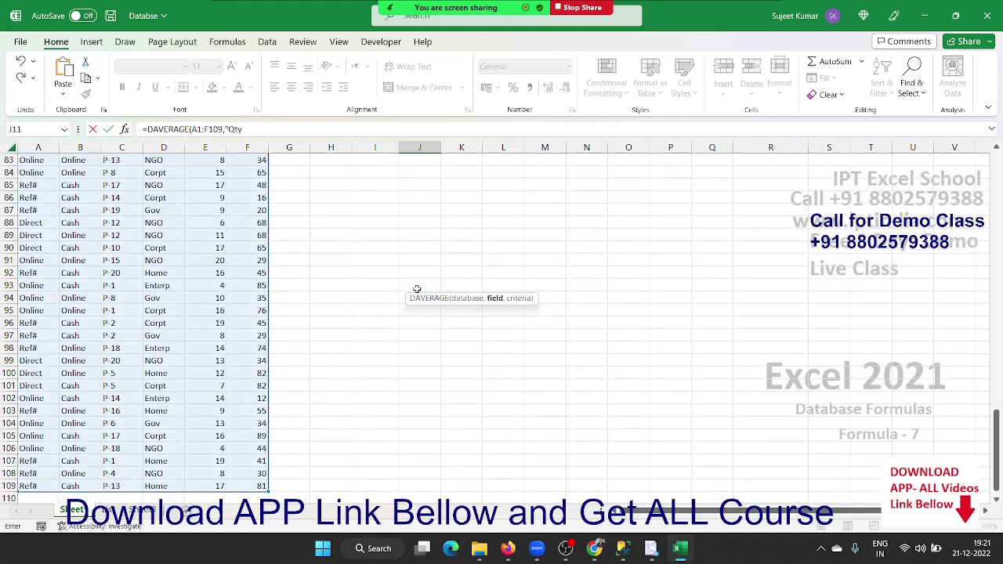
pyautogui.write(',')
pyautogui.scroll(20, 417, 289)
pyautogui.scroll(3, 417, 289)
pyautogui.click(419, 159)
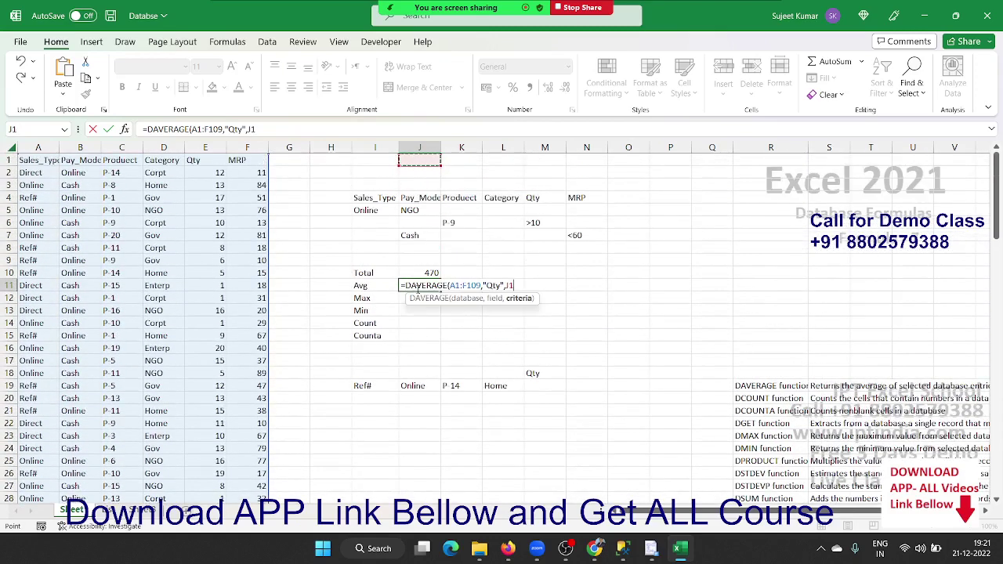
pyautogui.moveTo(347, 199); pyautogui.dragTo(568, 234)
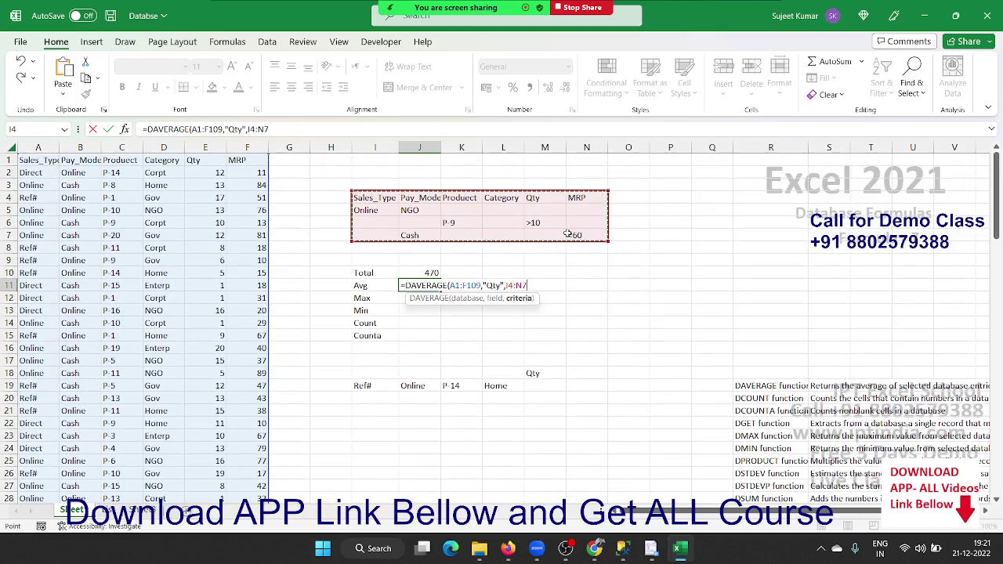
pyautogui.press('Return')
# - Enter a DMAX formula in J12 over columns A:F, field E1, criteria I4:N7, returning 20
pyautogui.write('=')
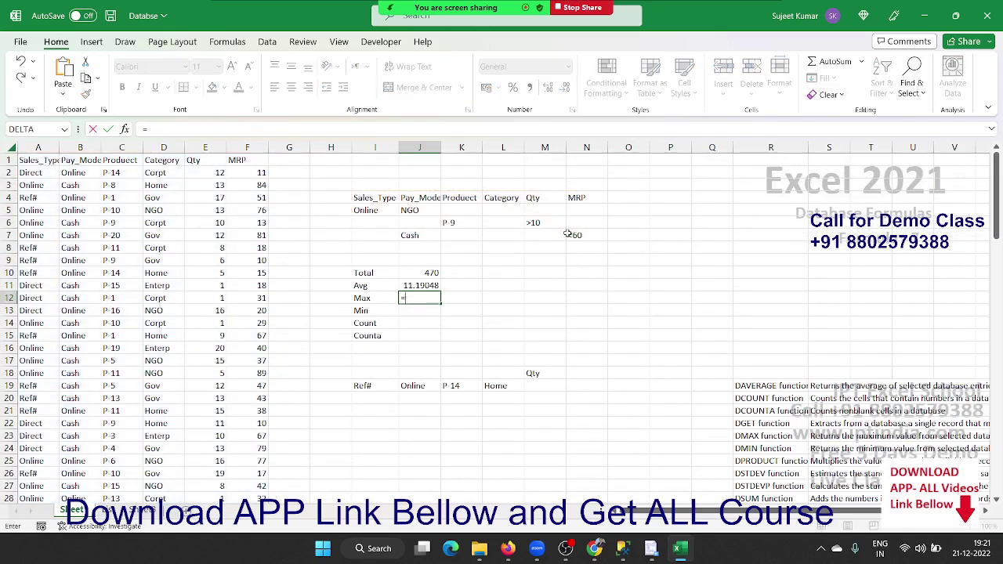
pyautogui.write('dm')
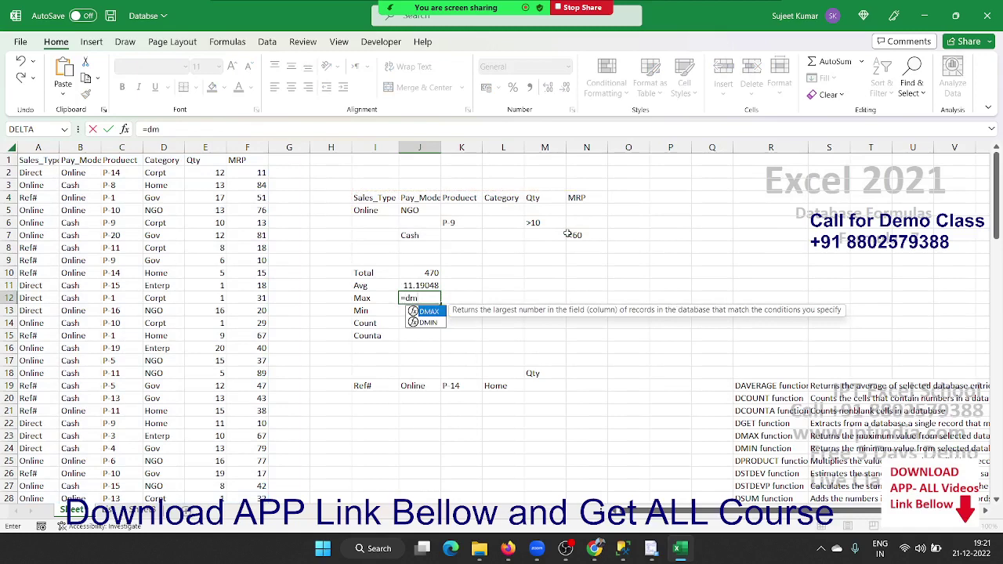
pyautogui.press('Tab')
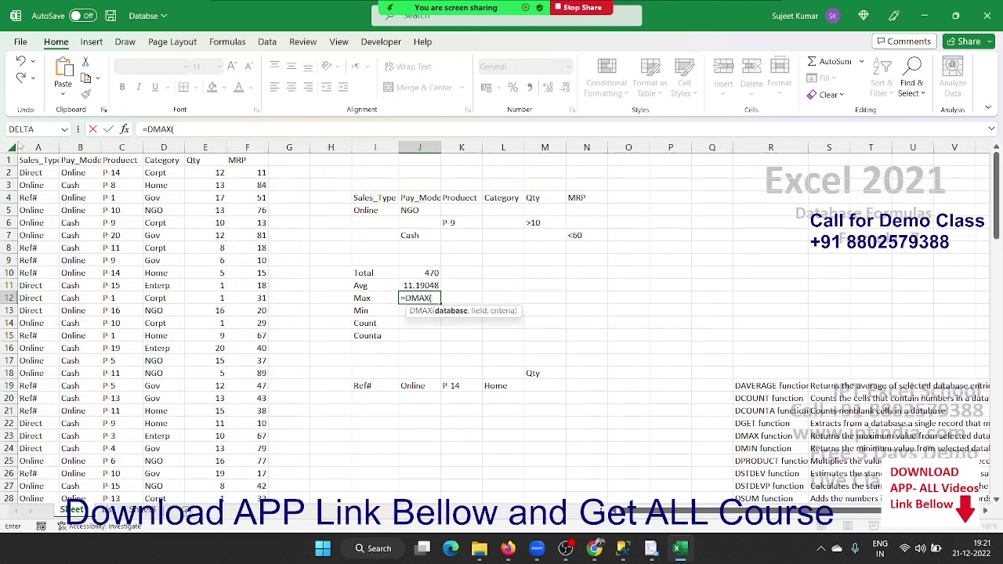
pyautogui.moveTo(22, 147)
pyautogui.mouseDown()
pyautogui.moveTo(105, 139)
pyautogui.moveTo(248, 150)
pyautogui.mouseUp()
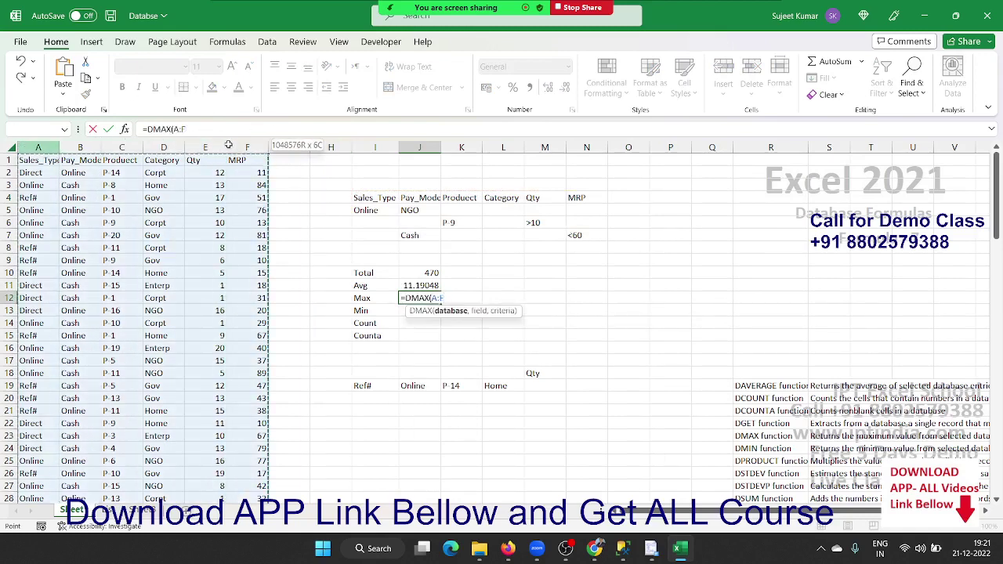
pyautogui.write(',')
pyautogui.click(216, 161)
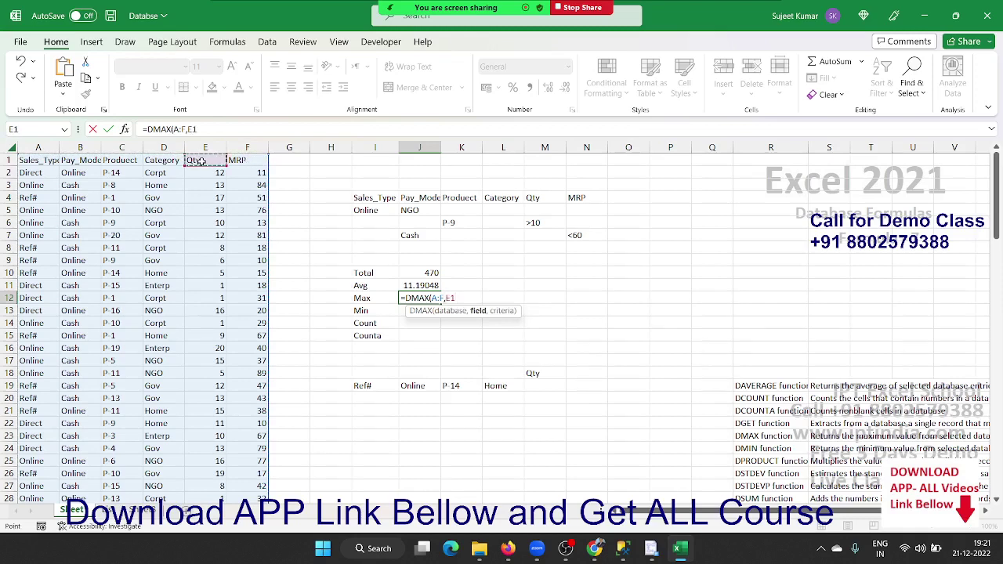
pyautogui.write(',')
pyautogui.moveTo(394, 197); pyautogui.dragTo(574, 237)
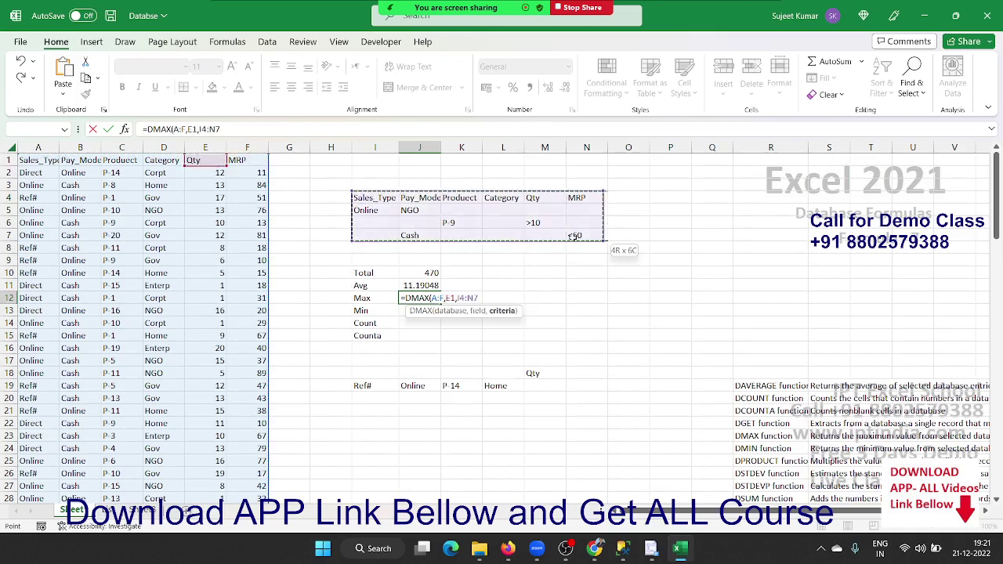
pyautogui.press('Return')
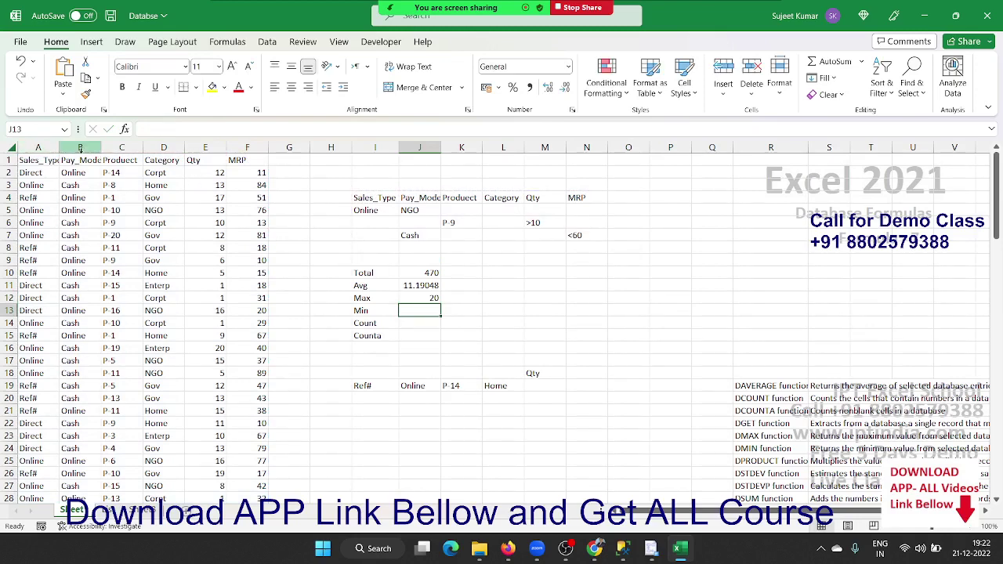
# - Enter a DMIN formula in J13 over columns A:F, field E1, criteria I4:N7, returning 1
pyautogui.write('=d')
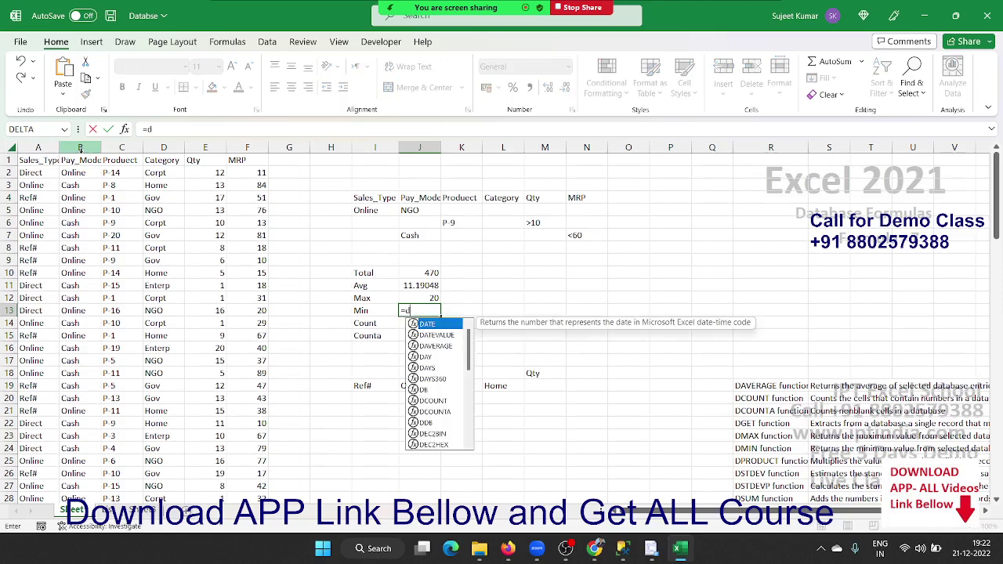
pyautogui.write('mi')
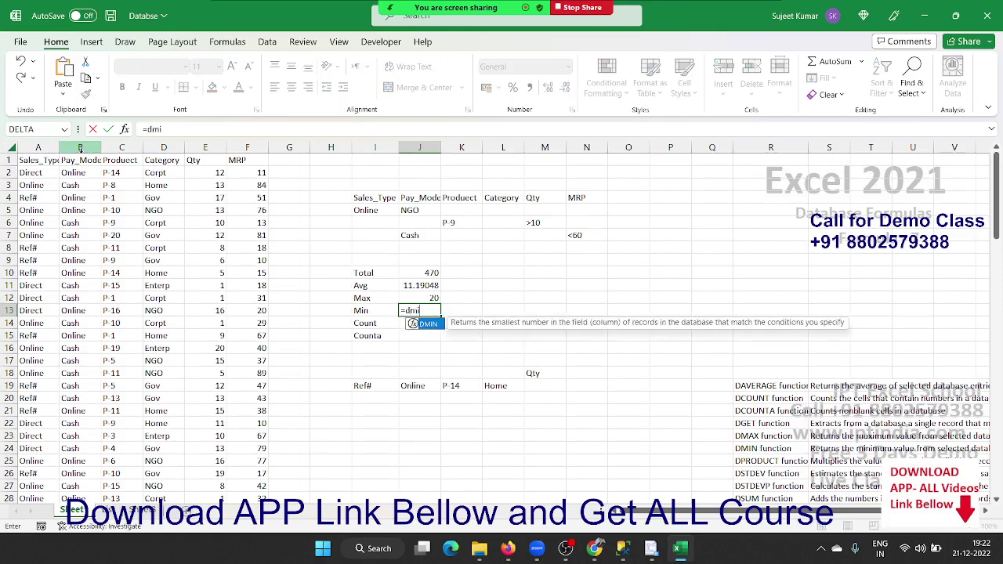
pyautogui.press('Tab')
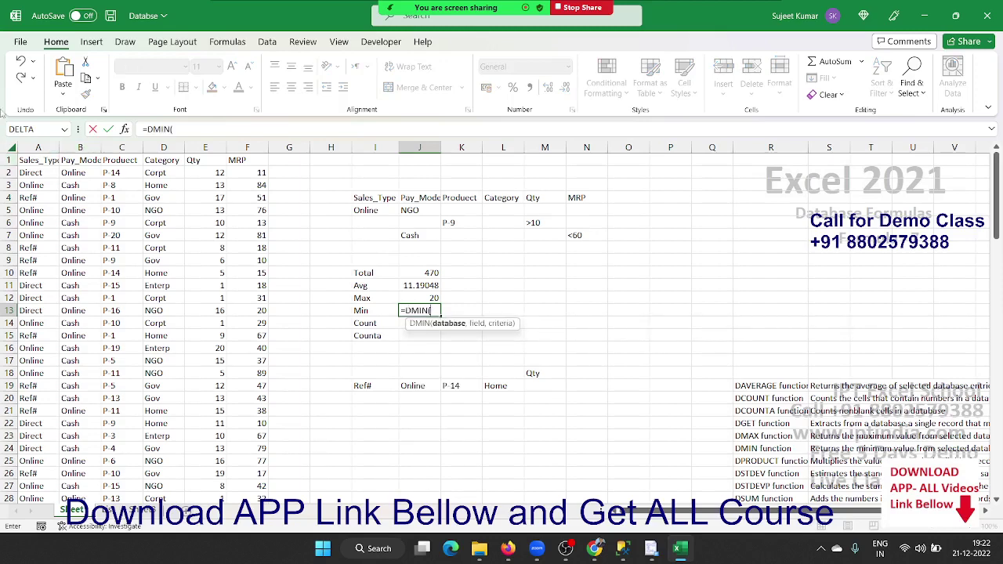
pyautogui.moveTo(44, 147); pyautogui.dragTo(239, 163)
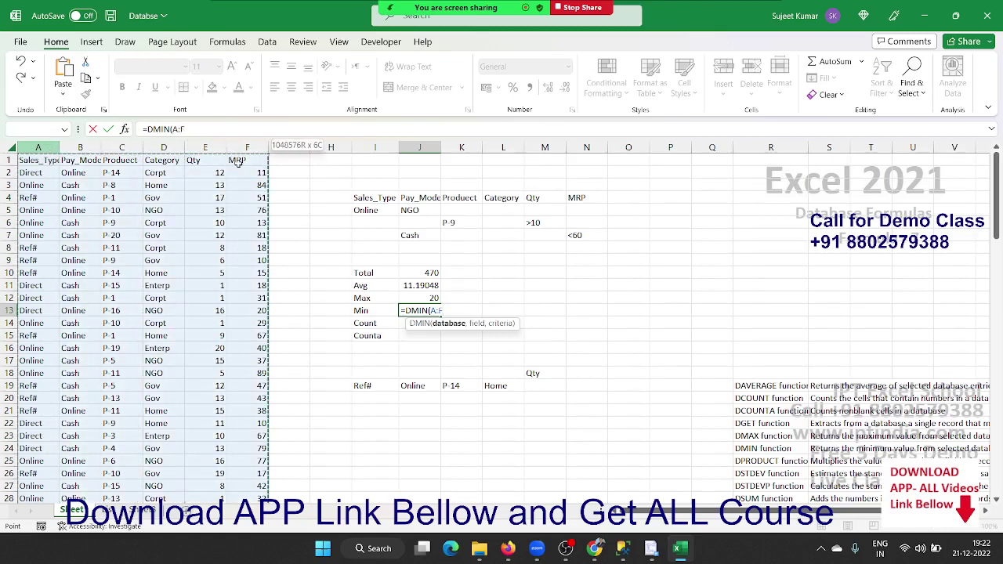
pyautogui.write(',')
pyautogui.click(206, 160)
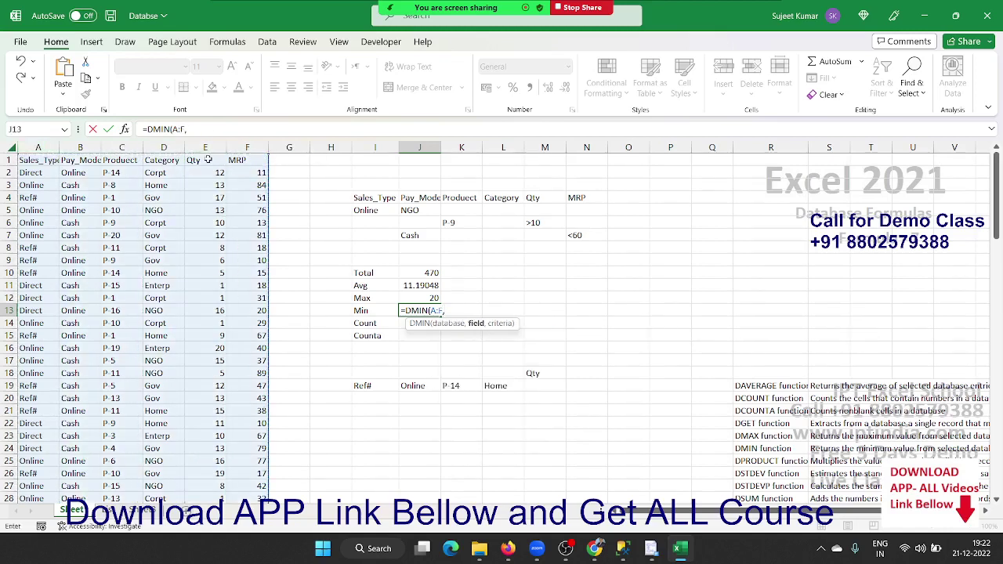
pyautogui.write('E1,')
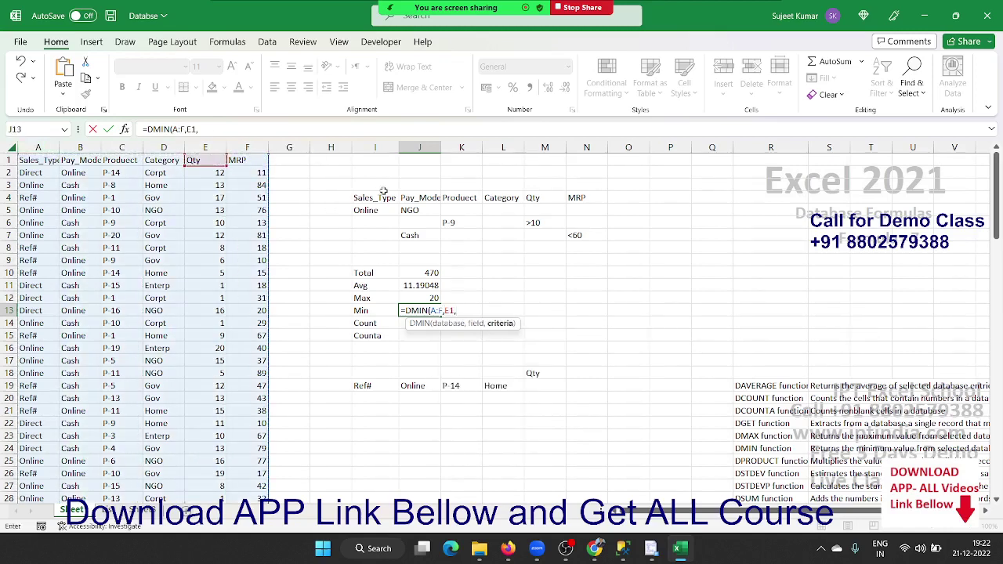
pyautogui.click(383, 198)
pyautogui.moveTo(383, 199); pyautogui.dragTo(575, 234)
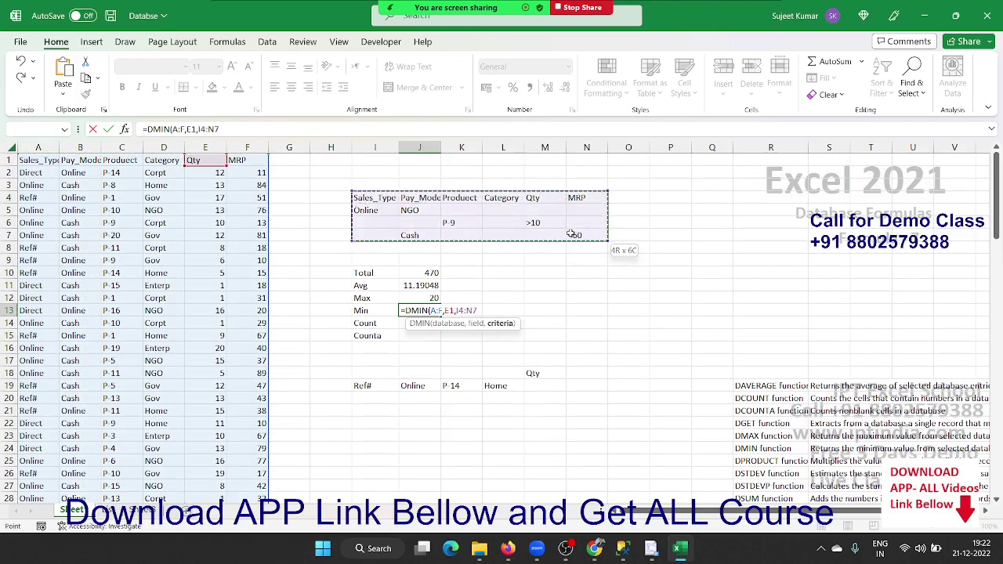
pyautogui.press('Return')
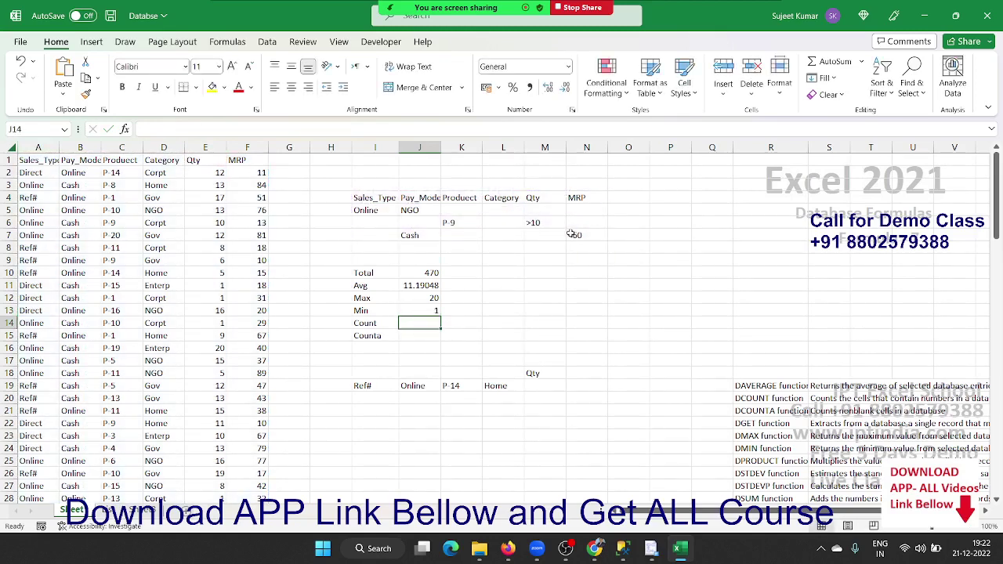
# - Enter a DCOUNT formula in the Count cell over columns A:F, field E1, criteria I4:N7, returning 42
pyautogui.write('=d')
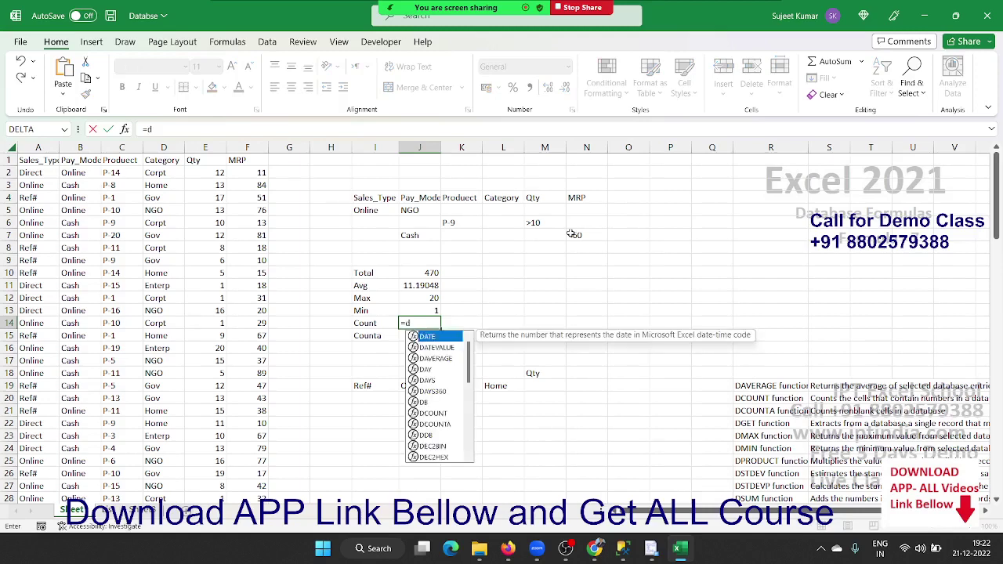
pyautogui.write('cou')
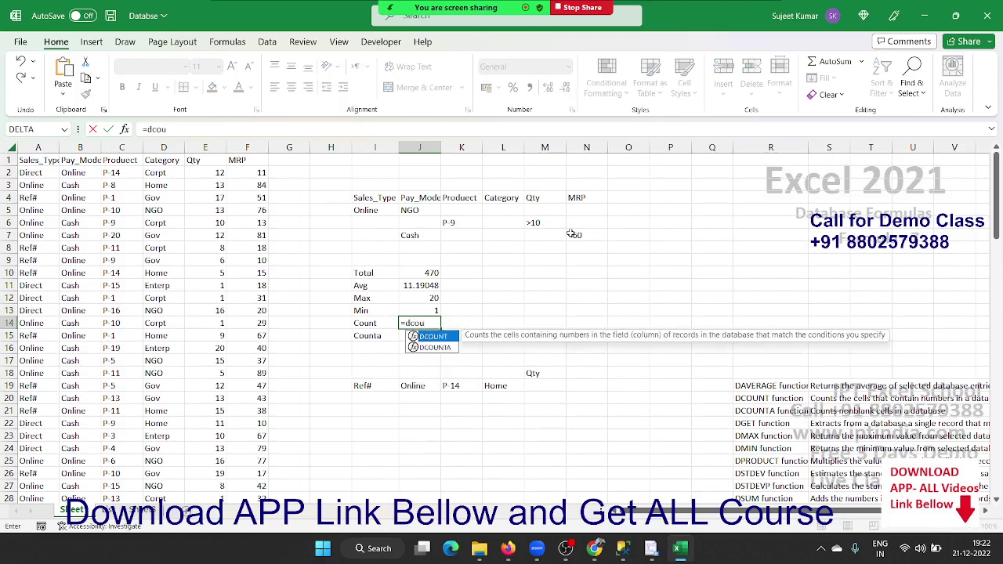
pyautogui.press('Tab')
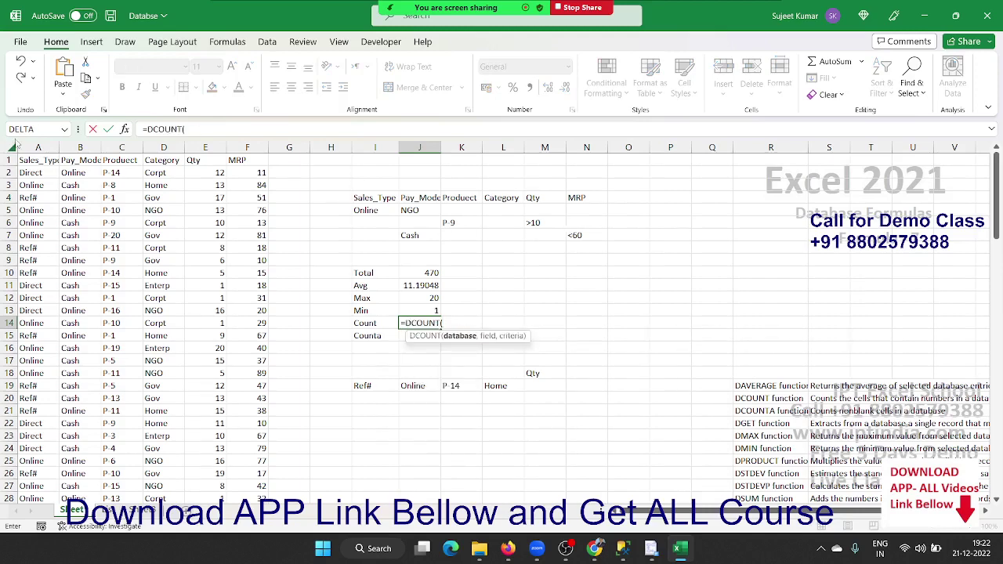
pyautogui.moveTo(31, 147); pyautogui.dragTo(243, 164)
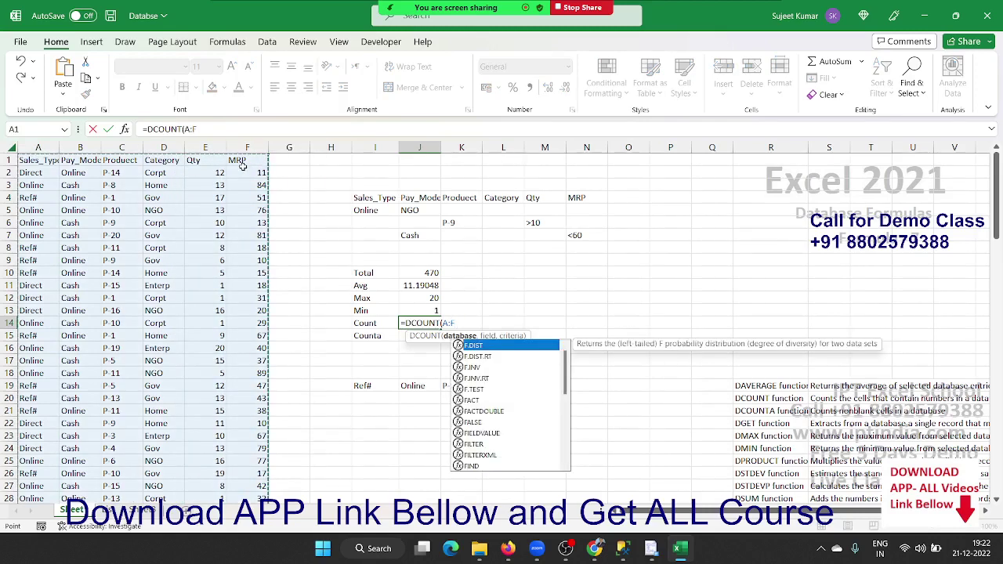
pyautogui.write(',')
pyautogui.click(199, 163)
pyautogui.write(',')
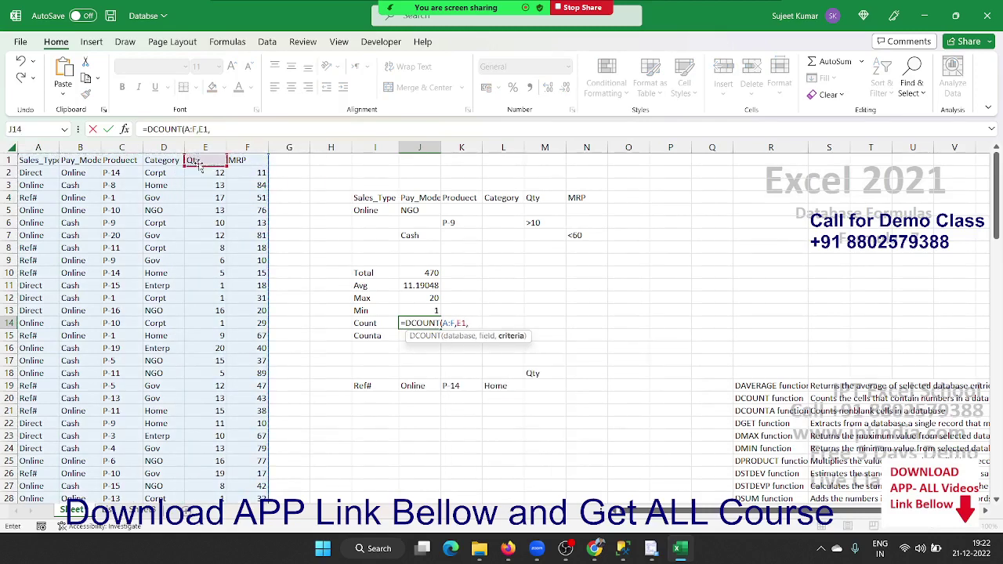
pyautogui.moveTo(375, 197); pyautogui.dragTo(579, 235)
pyautogui.press('Return')
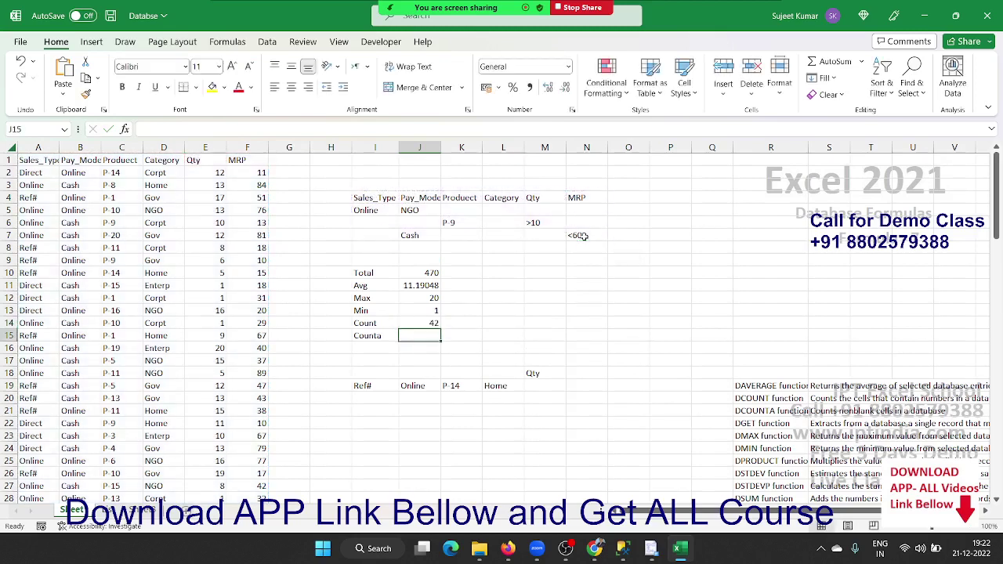
# - Enter a DCOUNTA formula in the Counta cell over A:F, field C1, criteria I4:N7, returning 42
pyautogui.write('=')
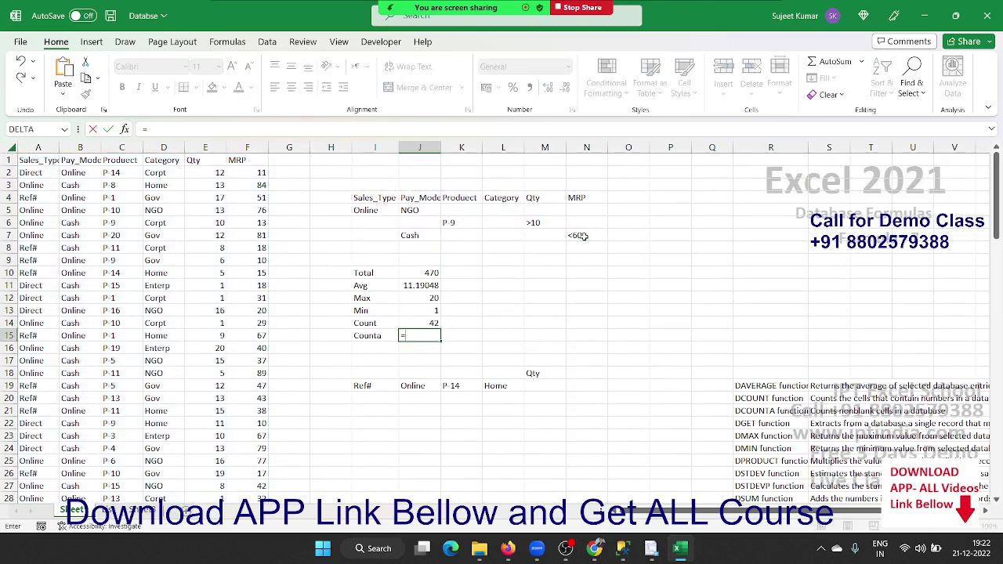
pyautogui.write('d')
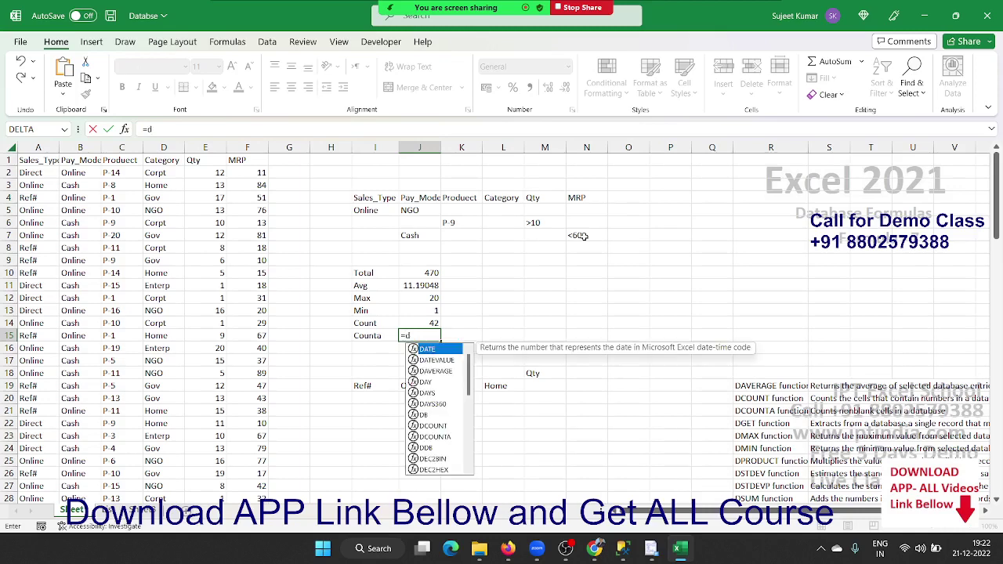
pyautogui.write('co')
pyautogui.press('Down')
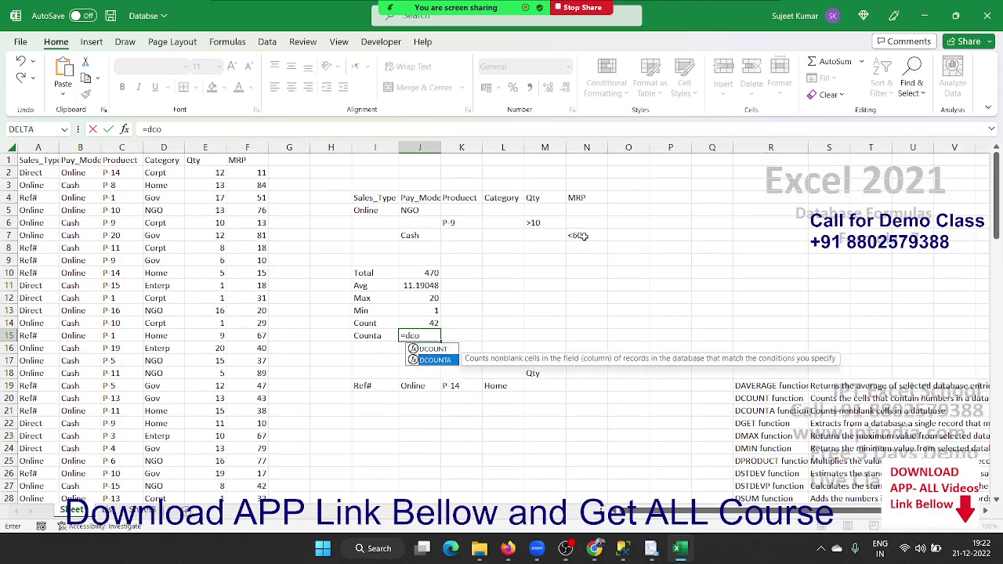
pyautogui.press('Tab')
pyautogui.moveTo(38, 147); pyautogui.dragTo(247, 156)
pyautogui.write(',')
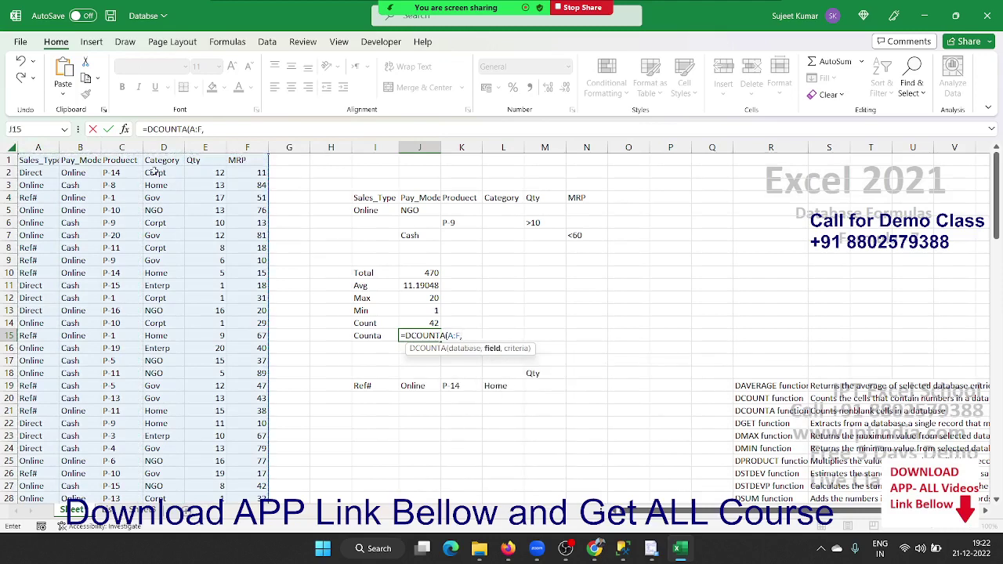
pyautogui.click(127, 162)
pyautogui.write(',')
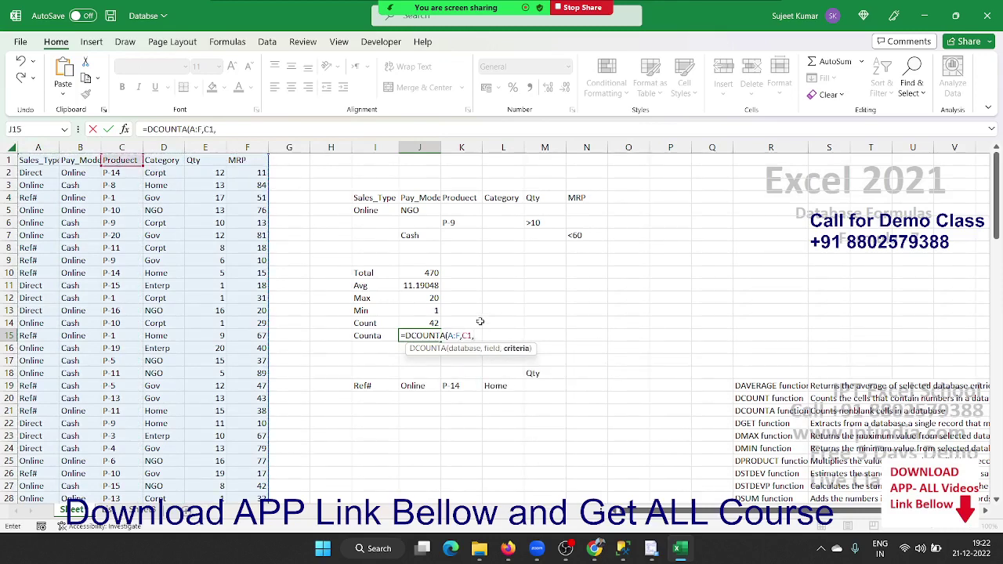
pyautogui.moveTo(369, 200); pyautogui.dragTo(572, 234)
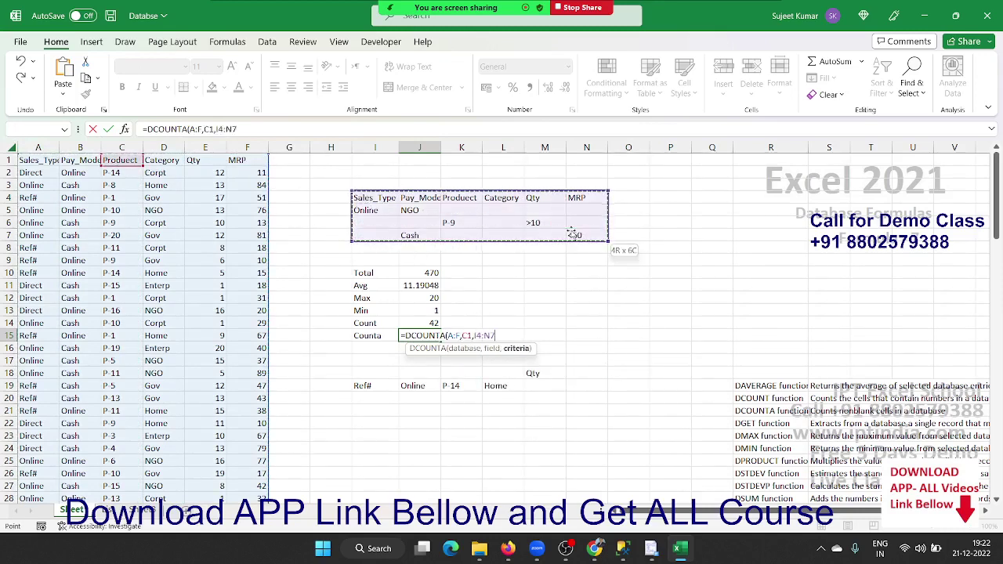
pyautogui.press('Return')
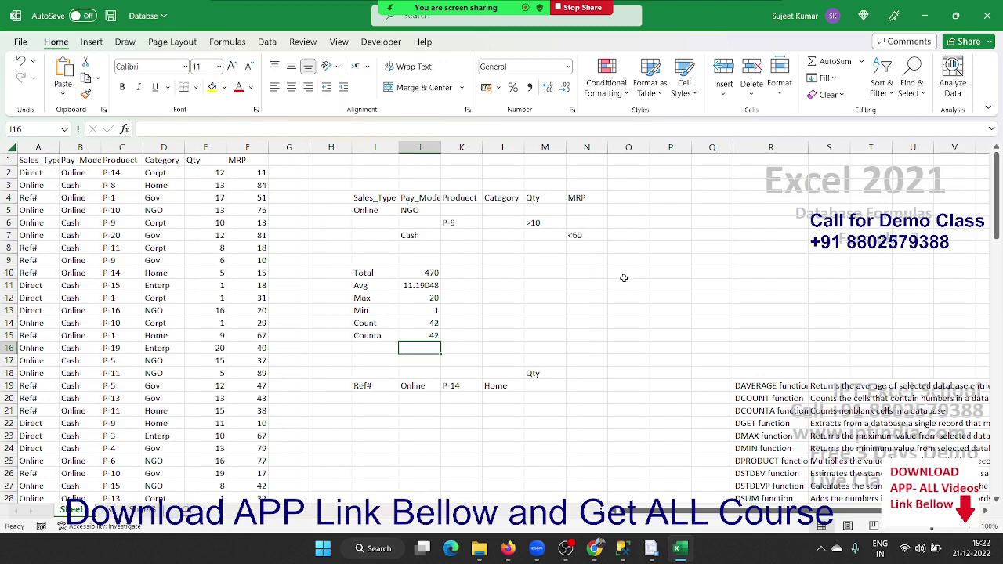
# - Review the Ref#, Online, P-14, Home criteria in row 19 and select M19
pyautogui.click(383, 393)
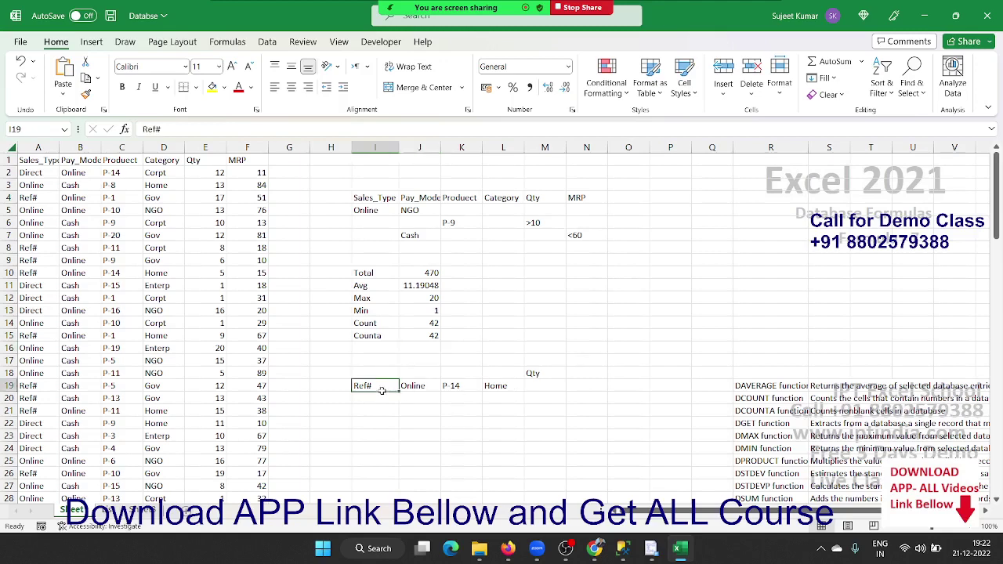
pyautogui.click(432, 390)
pyautogui.click(456, 387)
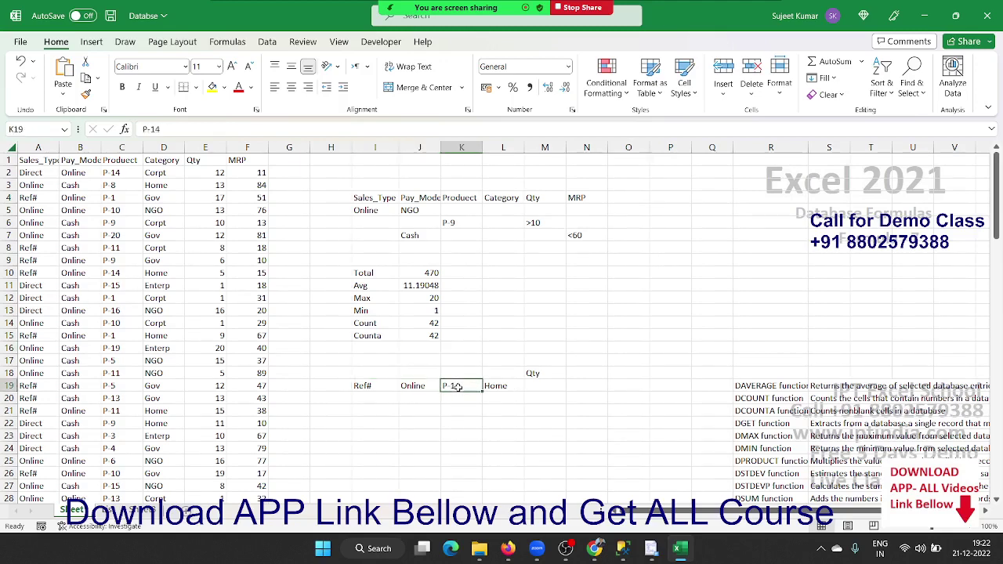
pyautogui.click(495, 387)
pyautogui.click(530, 387)
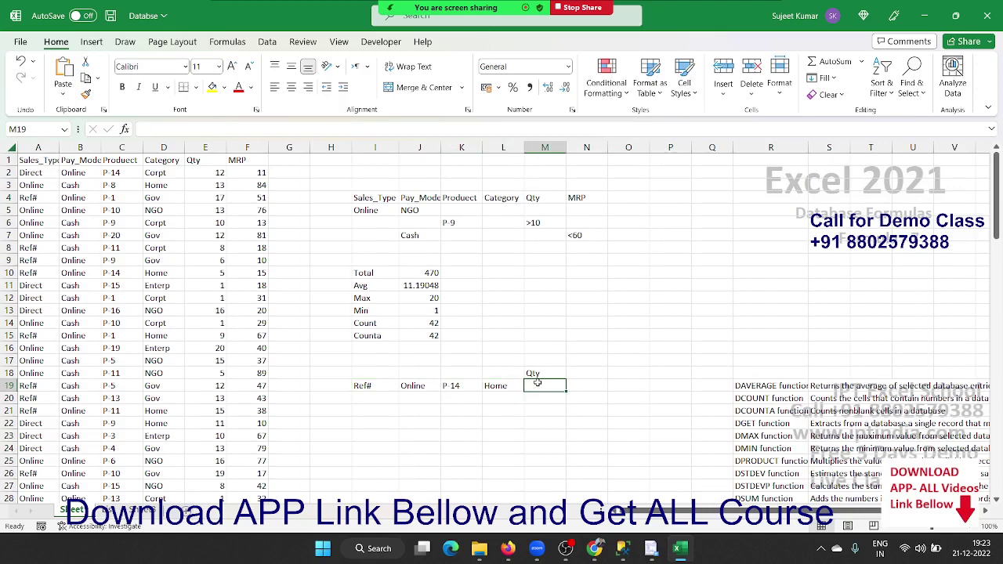
# - Enter a DGET formula in M19 over A:F, field E1, criteria I18:L19, currently returning #VALUE!
pyautogui.write('=')
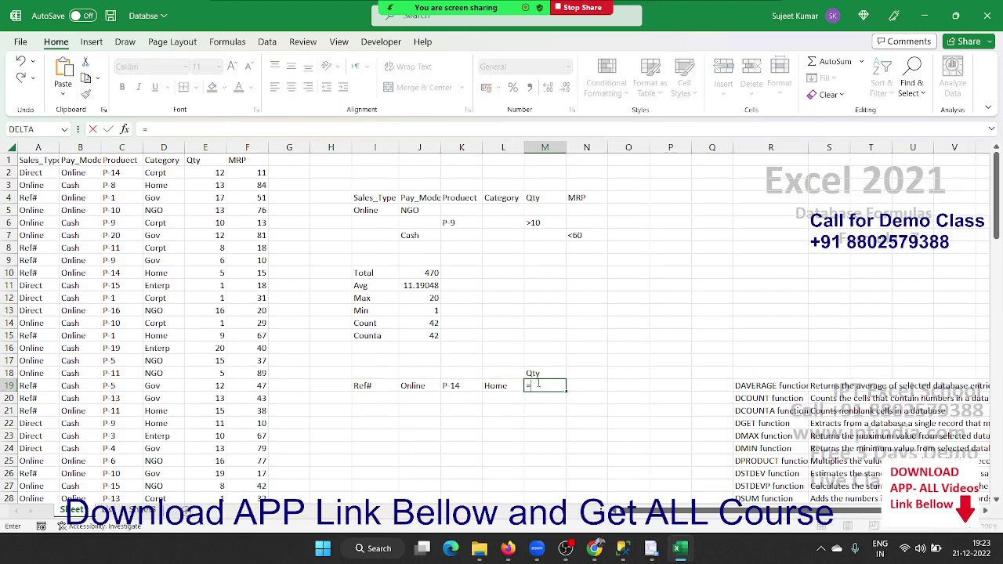
pyautogui.write('dge')
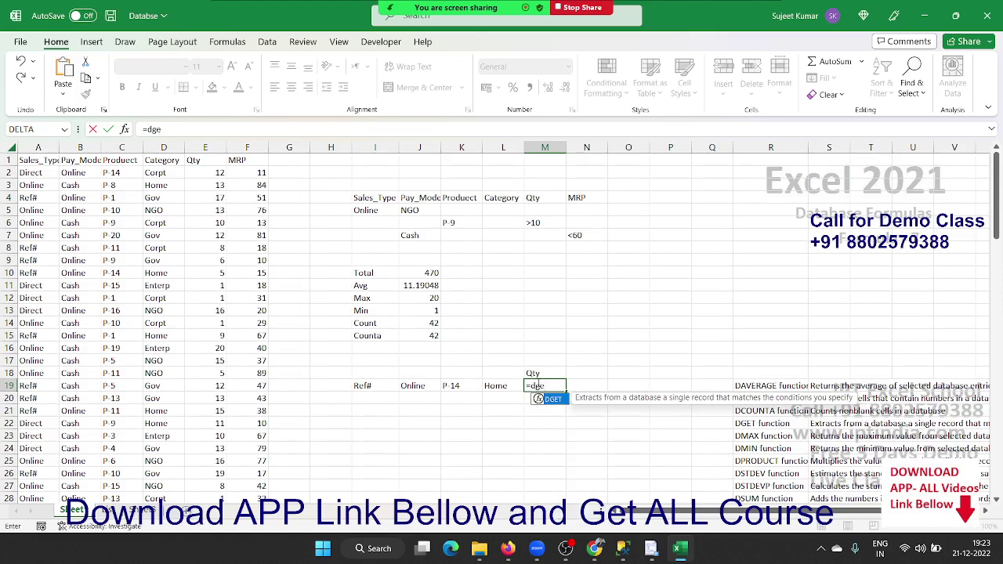
pyautogui.press('Tab')
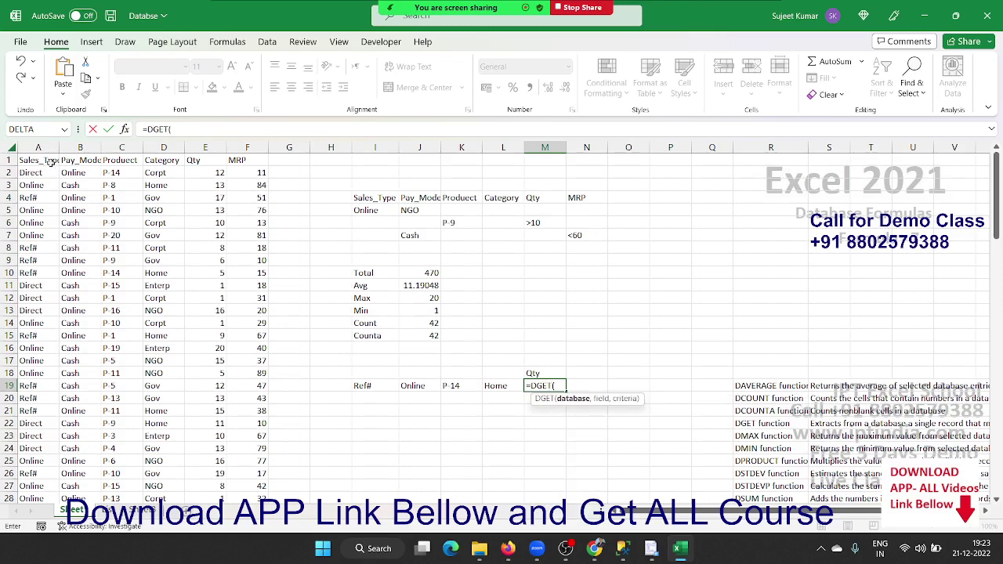
pyautogui.moveTo(51, 151); pyautogui.dragTo(236, 160)
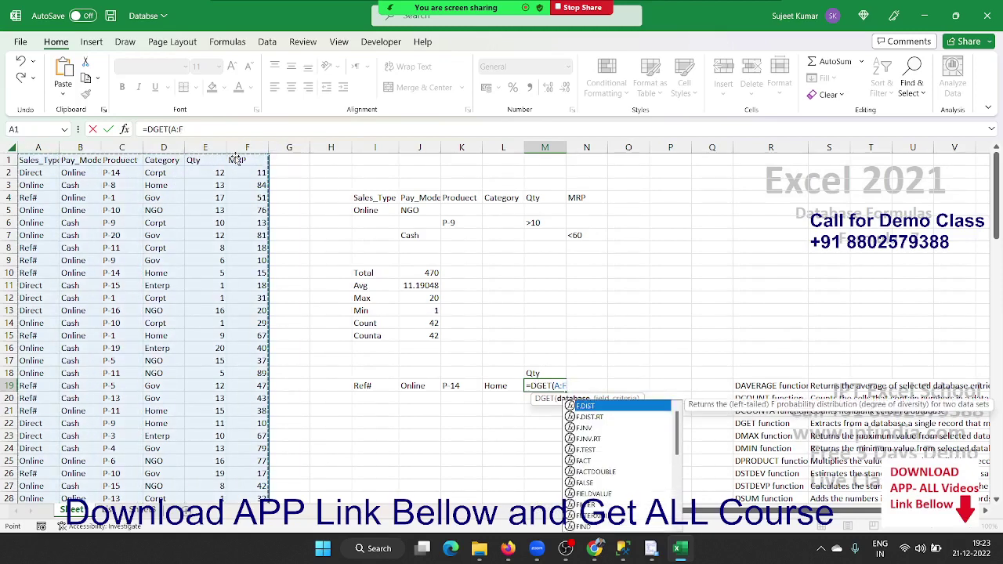
pyautogui.write(',')
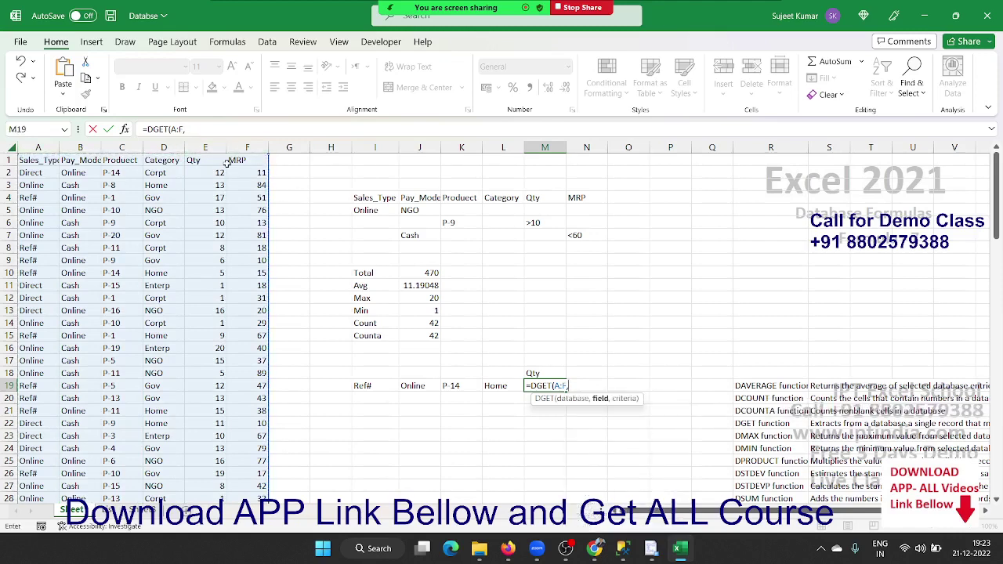
pyautogui.click(207, 161)
pyautogui.write(',')
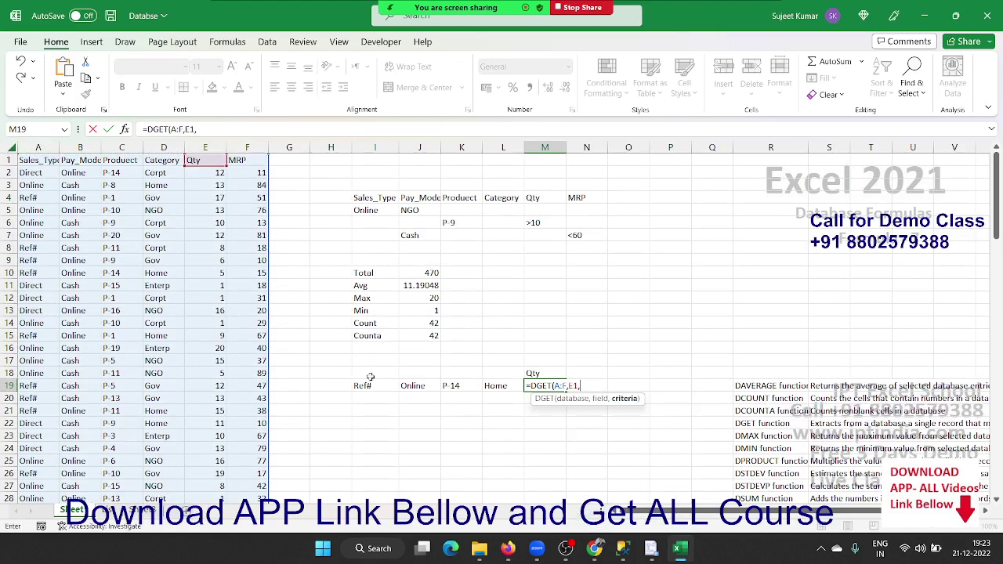
pyautogui.click(369, 381)
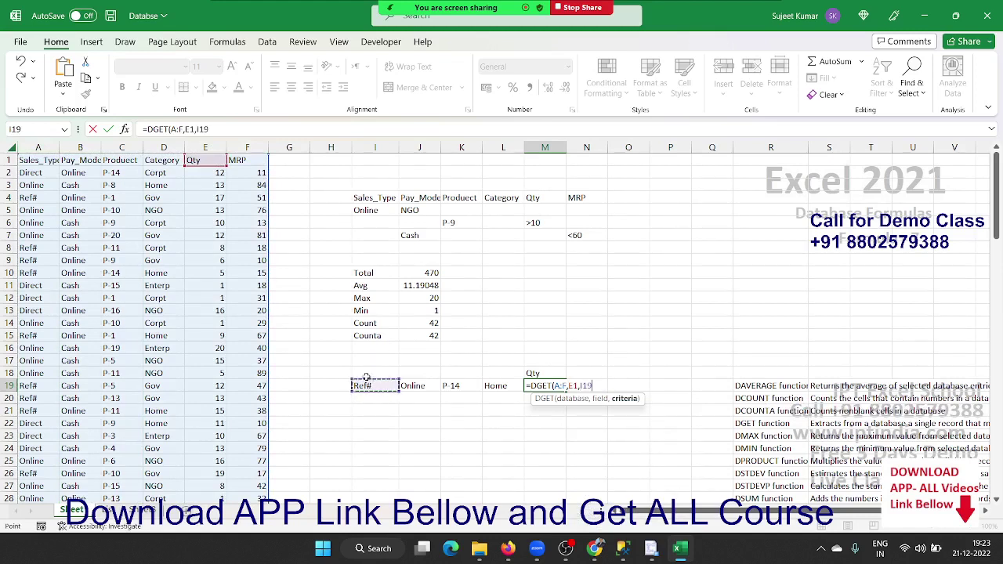
pyautogui.click(367, 374)
pyautogui.moveTo(366, 374); pyautogui.dragTo(486, 383)
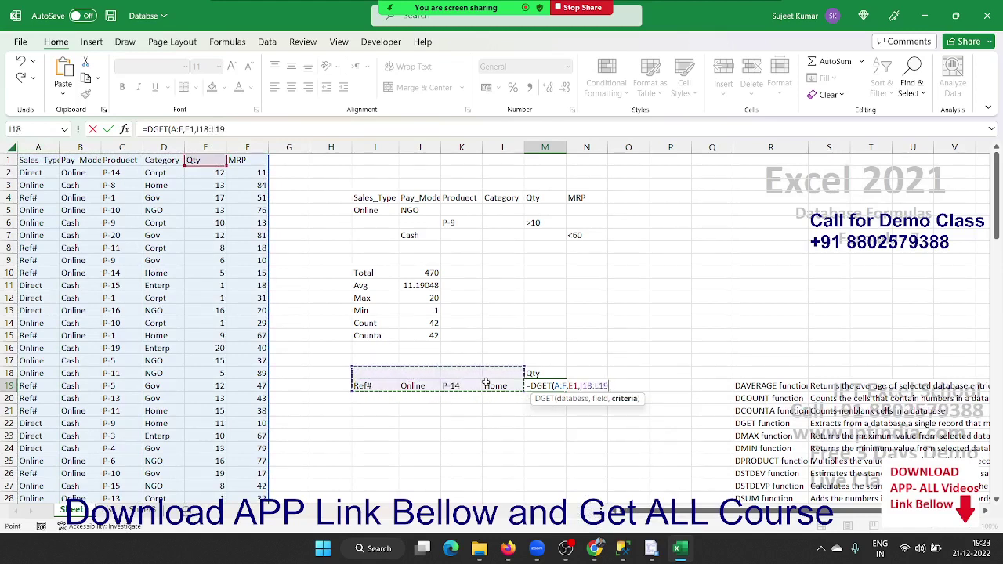
pyautogui.press('Return')
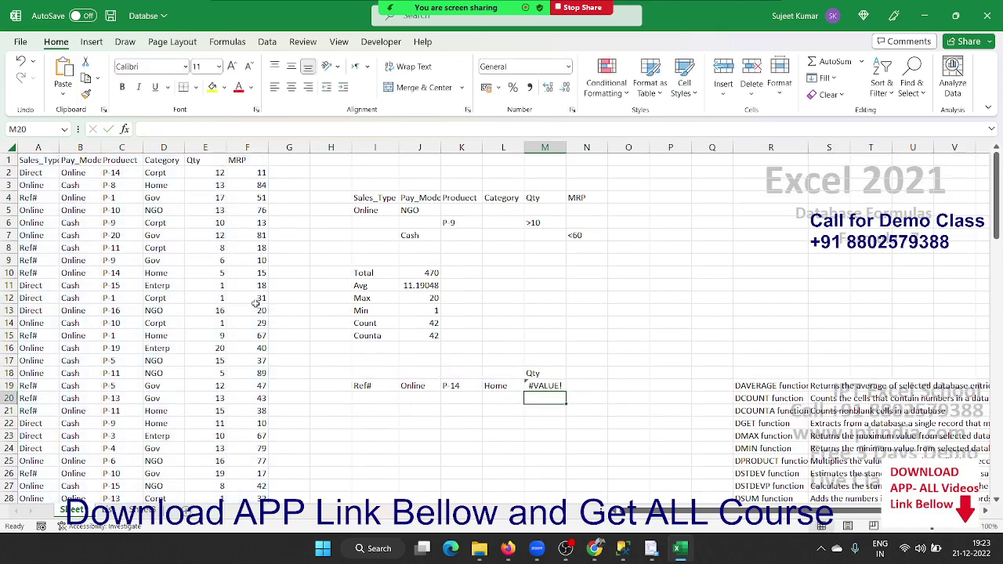
# - Copy the Sales_Type to Category headings from A1:D1 into I18, making the DGET return 5
pyautogui.moveTo(37, 165); pyautogui.dragTo(165, 161)
pyautogui.hotkey('ctrl', 'c')
pyautogui.click(371, 372)
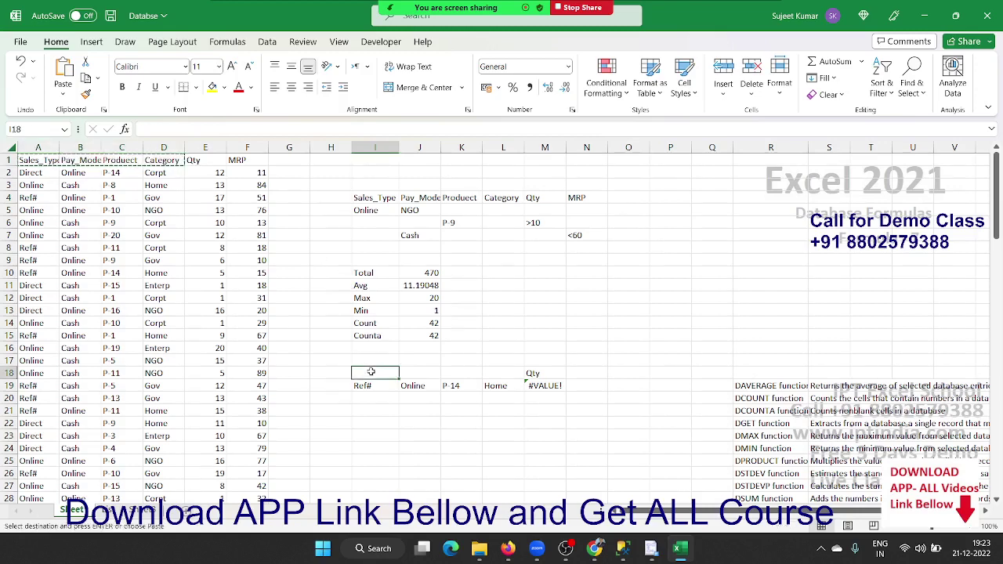
pyautogui.hotkey('ctrl', 'v')
pyautogui.click(419, 410)
pyautogui.click(539, 404)
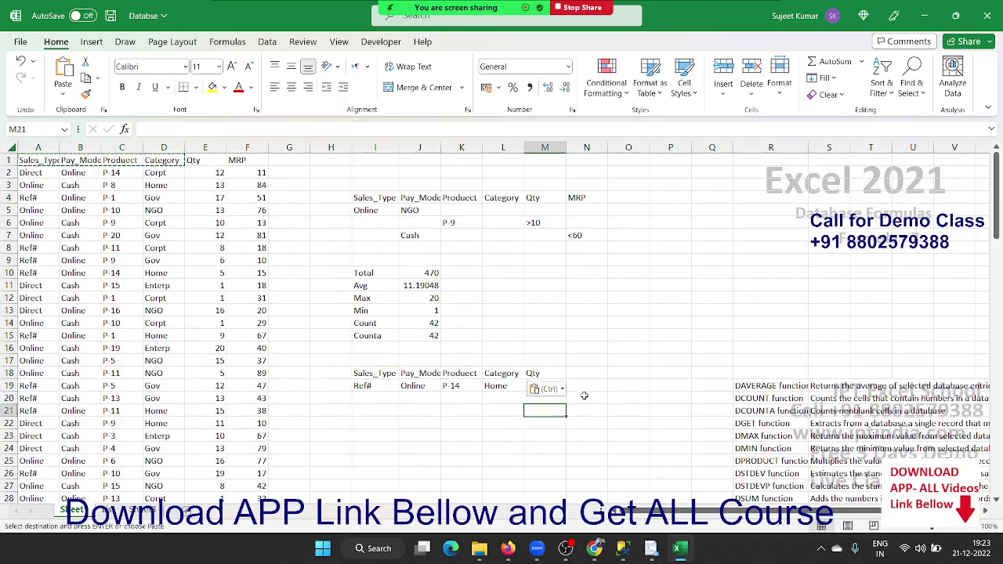
pyautogui.click(580, 385)
pyautogui.click(546, 389)
pyautogui.click(540, 427)
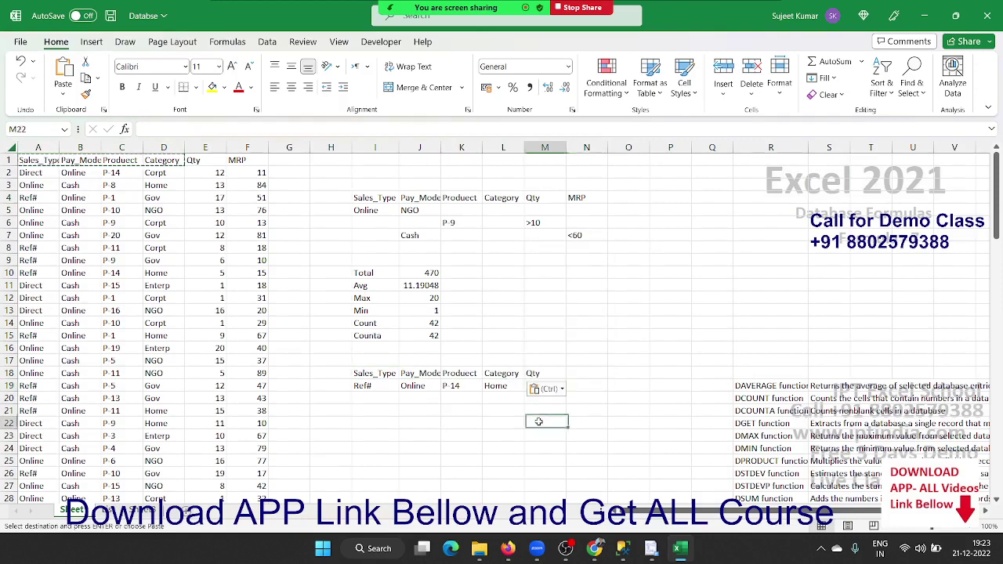
pyautogui.press('Escape')
pyautogui.click(626, 423)
pyautogui.click(555, 386)
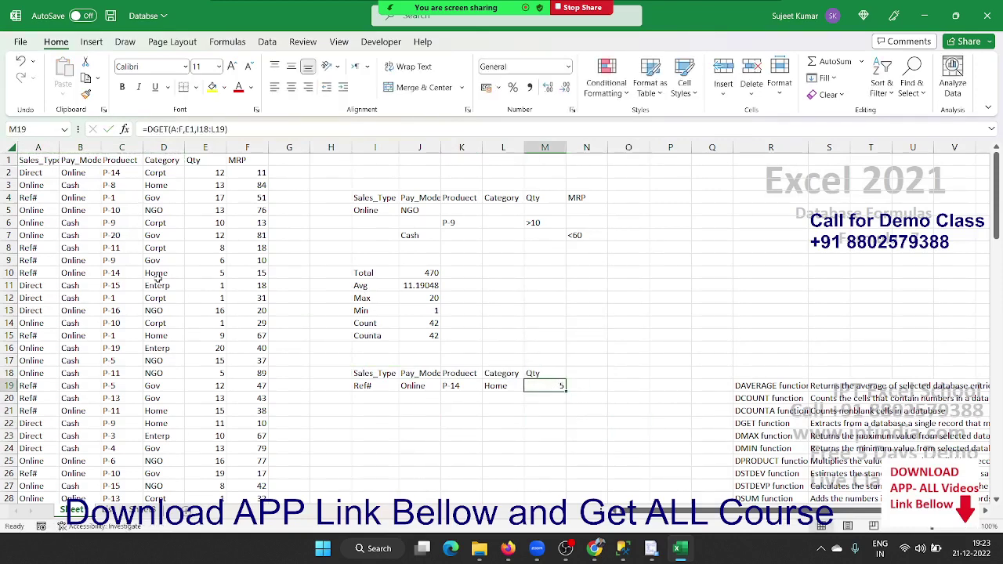
# - Test duplicating the P-14 Home record into row 11, undo it, and review the criteria headings
pyautogui.moveTo(209, 273); pyautogui.dragTo(22, 273)
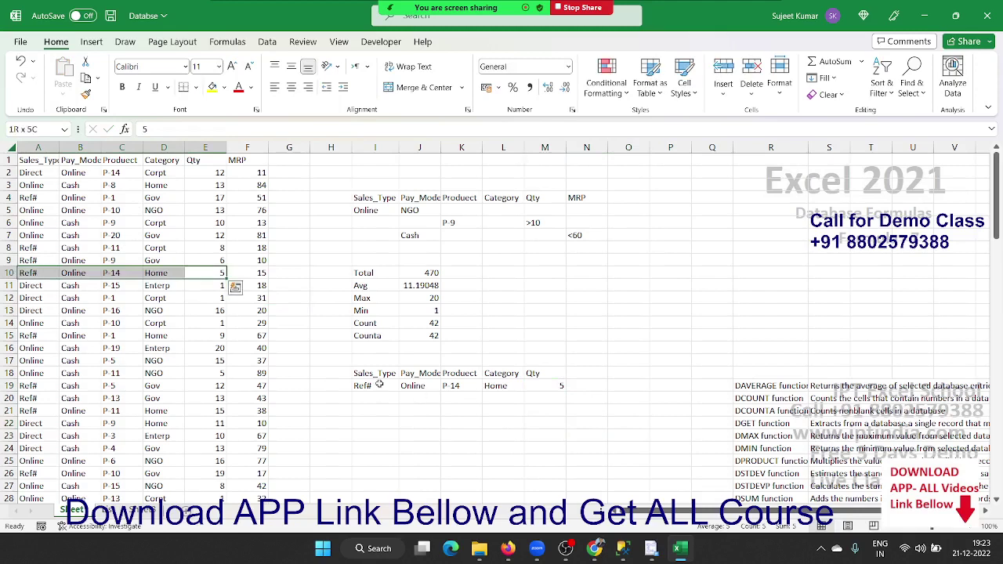
pyautogui.moveTo(163, 273); pyautogui.dragTo(23, 272)
pyautogui.moveTo(185, 279); pyautogui.dragTo(185, 291)
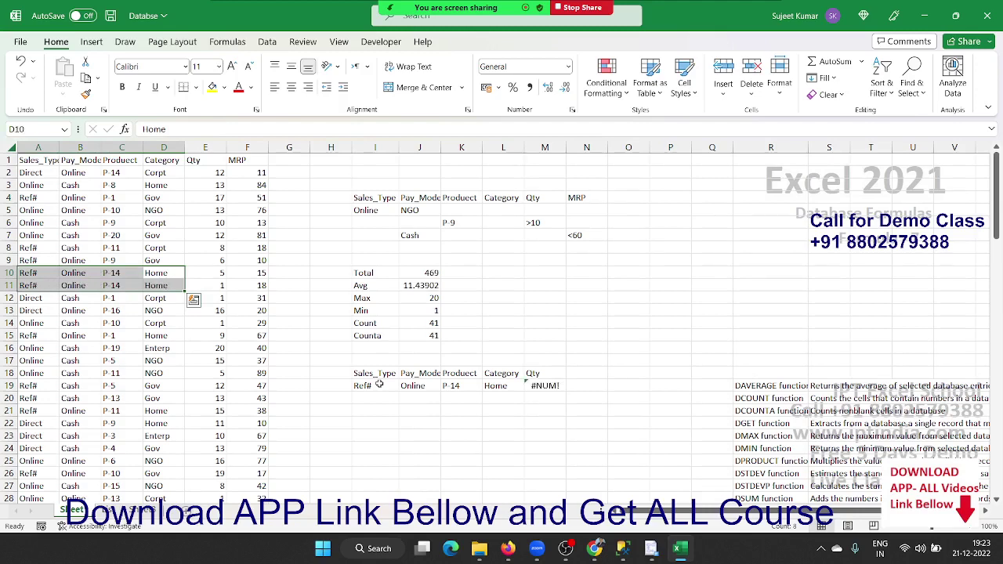
pyautogui.hotkey('ctrl', 'z')
pyautogui.hotkey('ctrl', 'q')
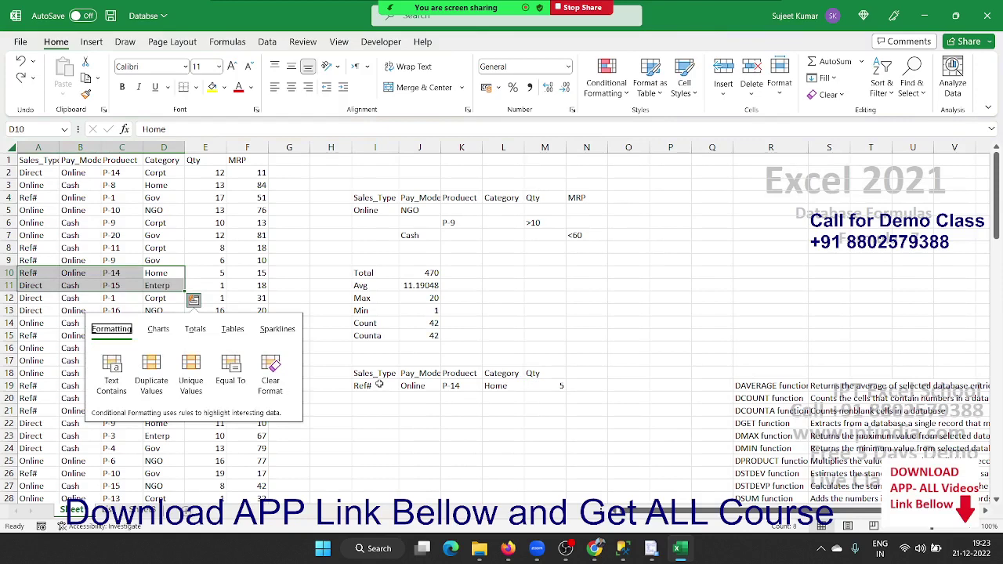
pyautogui.moveTo(365, 377); pyautogui.dragTo(442, 382)
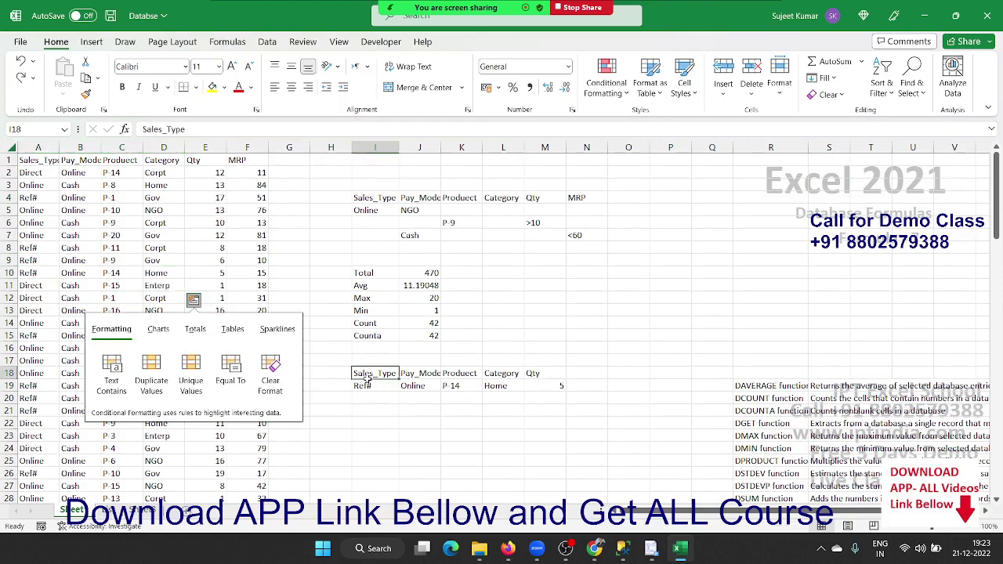
pyautogui.click(442, 413)
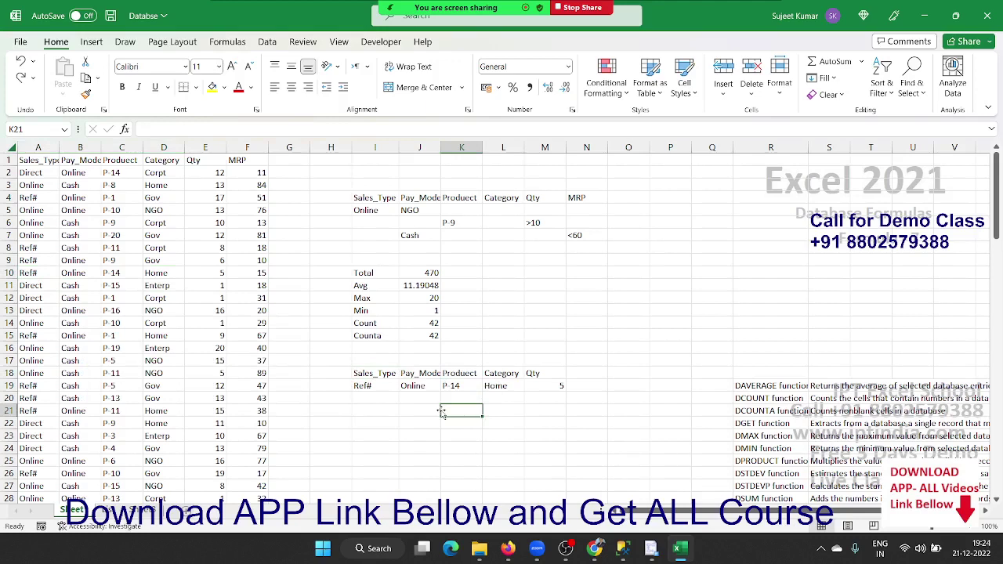
pyautogui.scroll(-2, 442, 412)
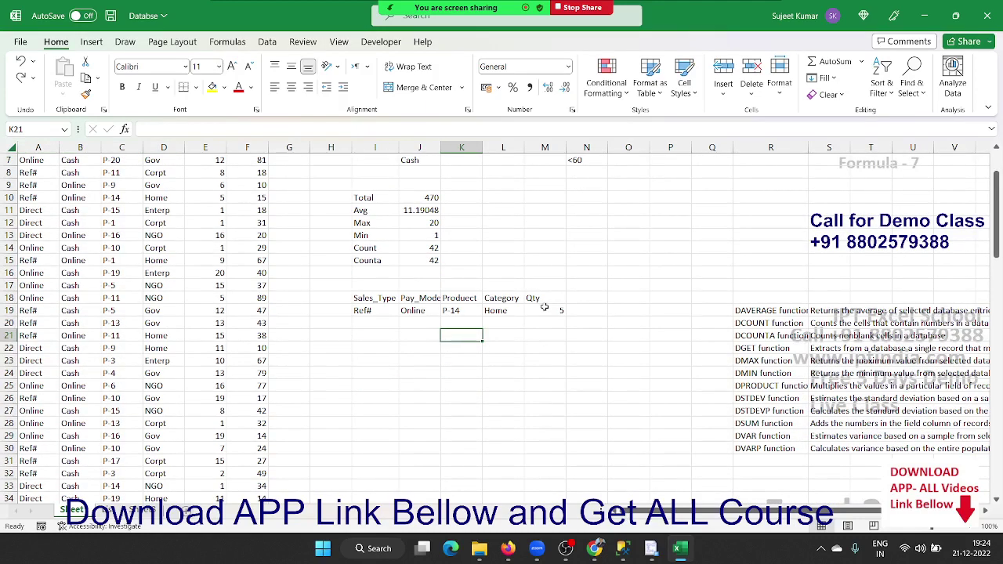
pyautogui.click(763, 384)
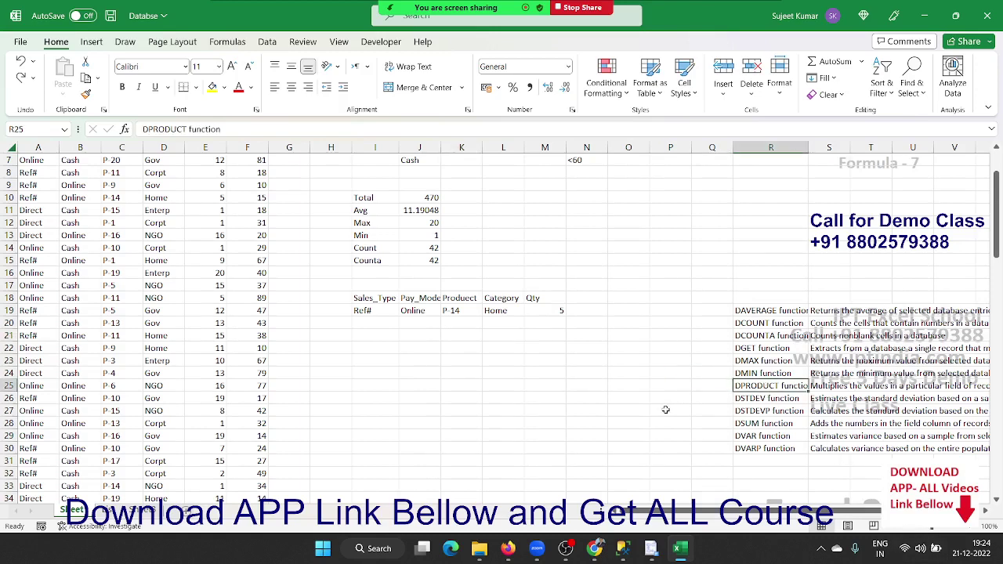
pyautogui.click(768, 399)
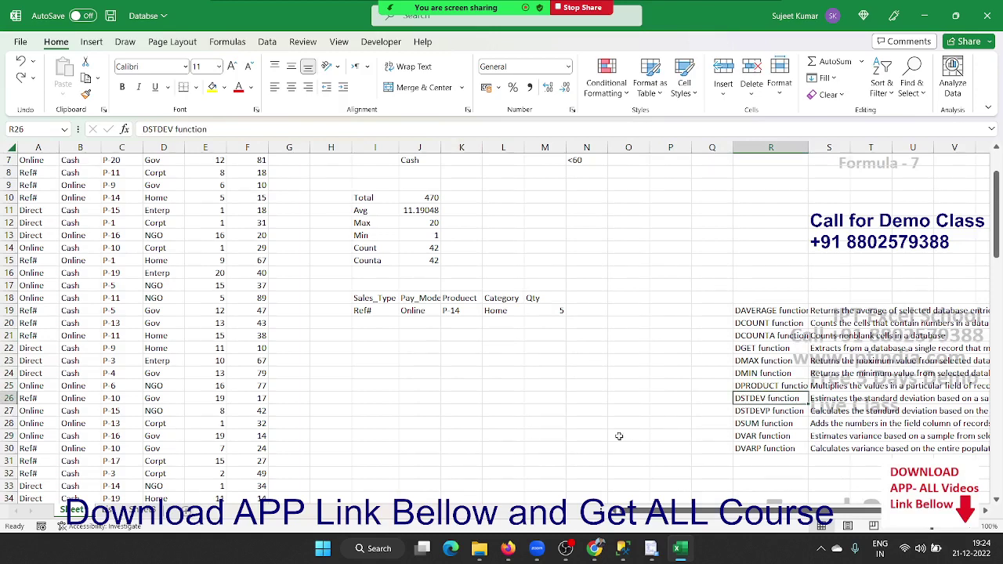
pyautogui.click(748, 410)
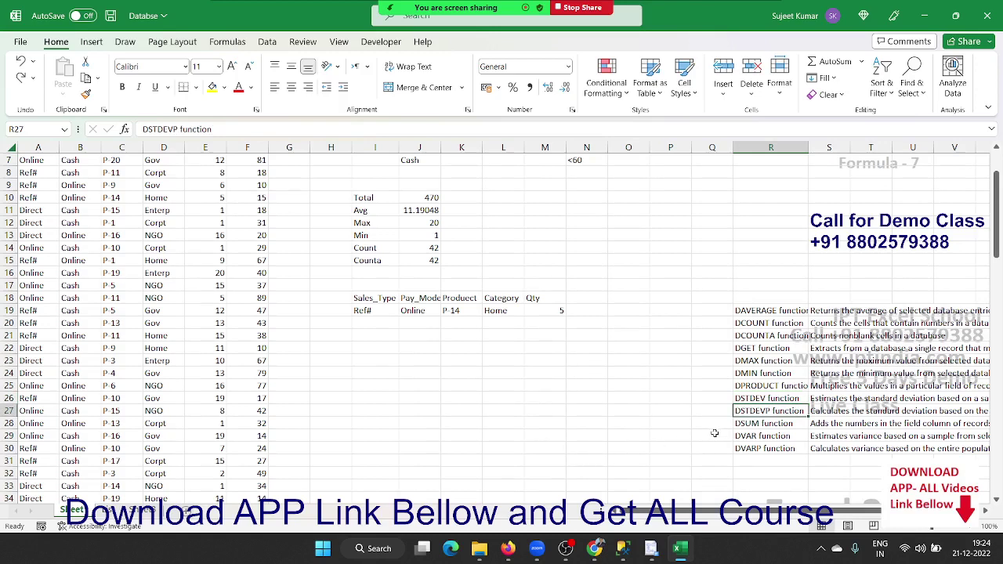
pyautogui.click(743, 424)
pyautogui.click(742, 434)
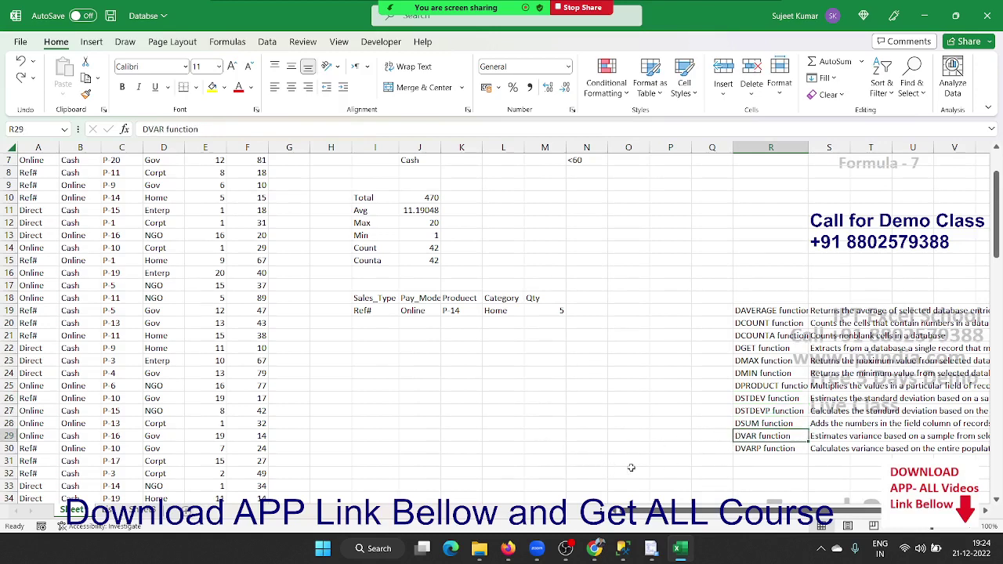
pyautogui.click(743, 450)
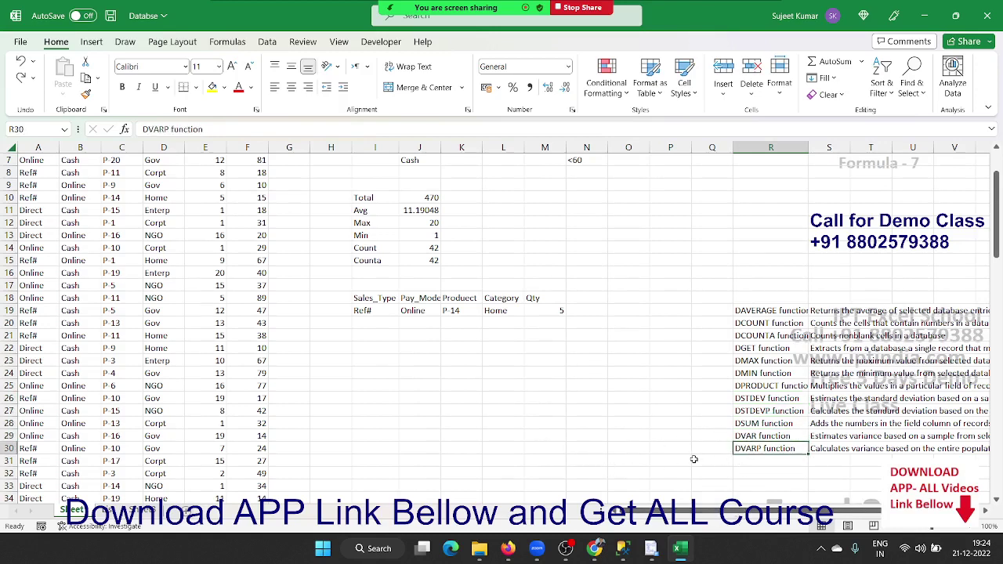
pyautogui.scroll(2, 512, 400)
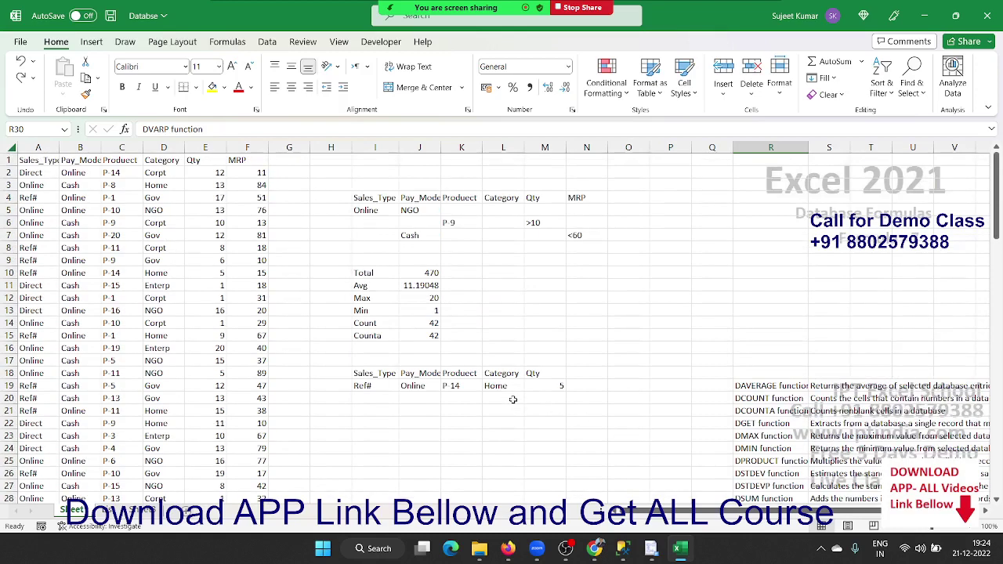